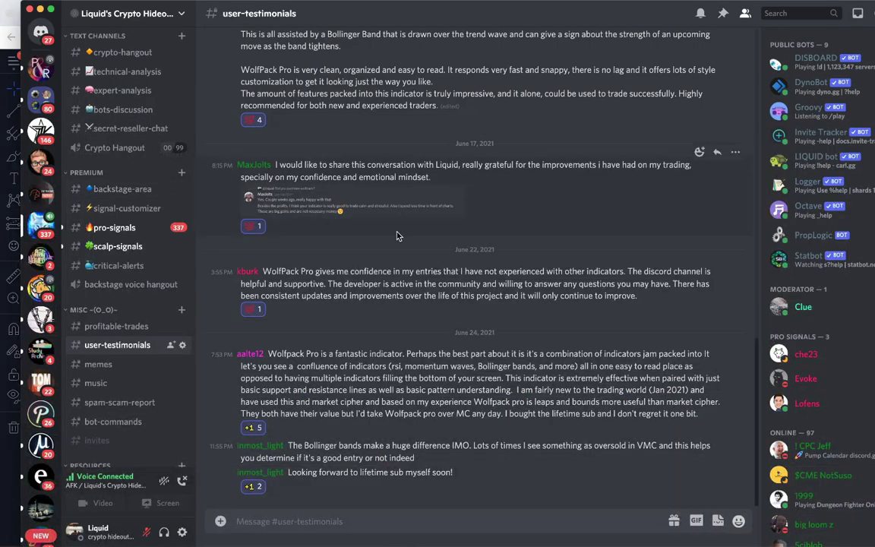
# Scroll through the user-testimonials reviews in Discord.
pyautogui.scroll(5, 393, 171)
pyautogui.scroll(-5, 392, 171)
pyautogui.scroll(5, 152, 213)
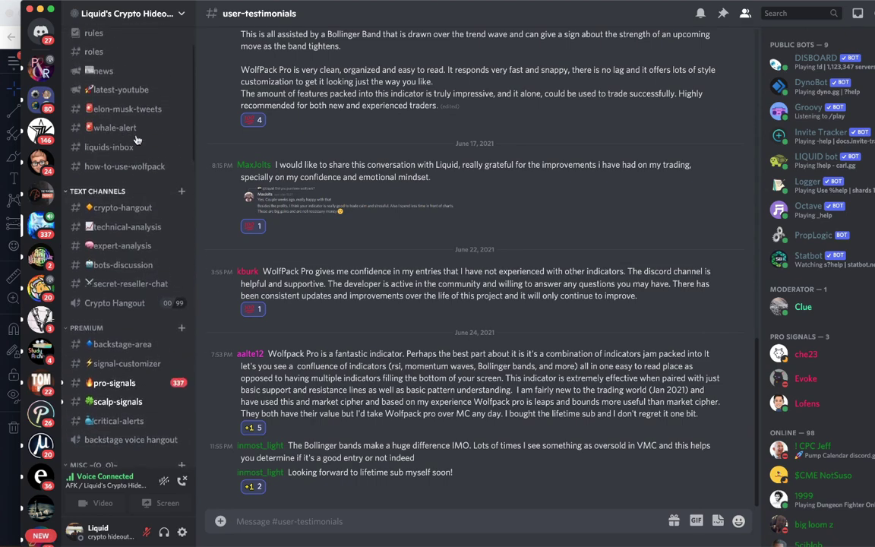
pyautogui.scroll(1, 136, 140)
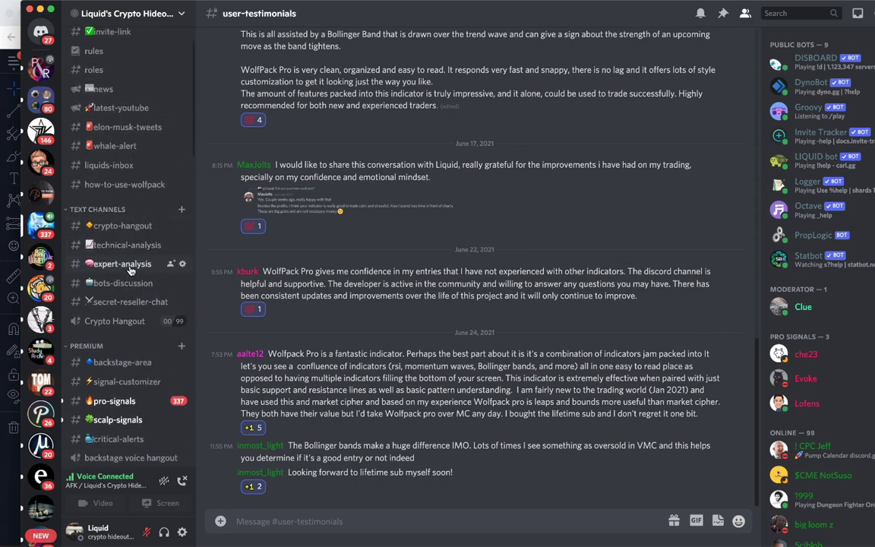
pyautogui.scroll(1, 119, 100)
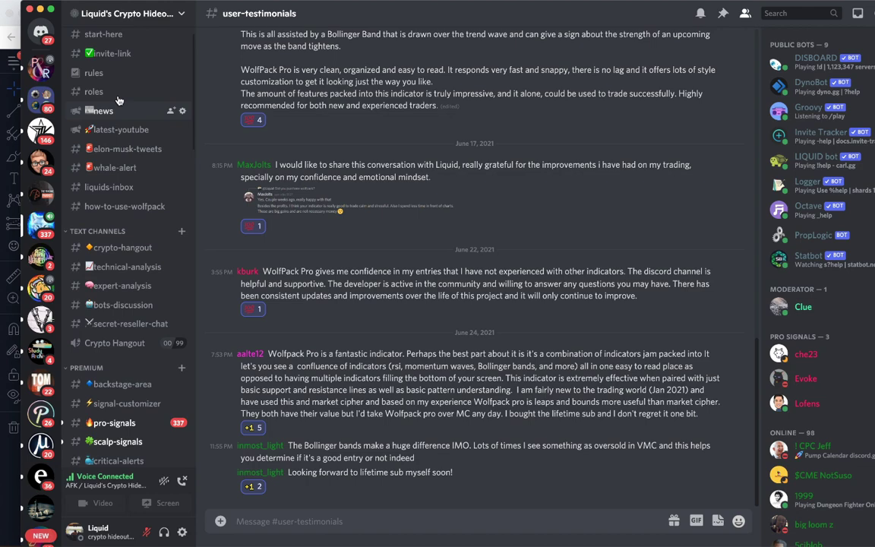
pyautogui.scroll(1, 119, 101)
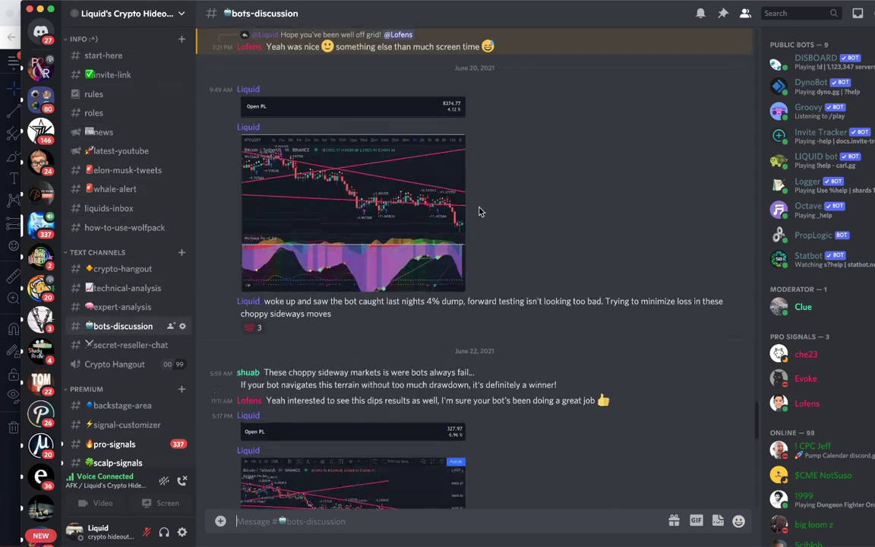
# Skim the bots-discussion messages, then return to the BTCUSDT TradingView chart.
pyautogui.scroll(-5, 480, 211)
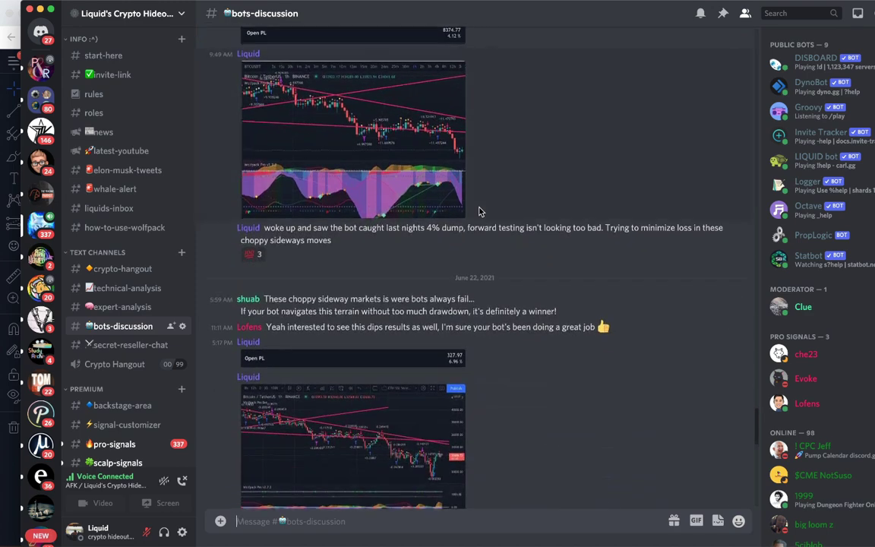
pyautogui.scroll(-2, 479, 212)
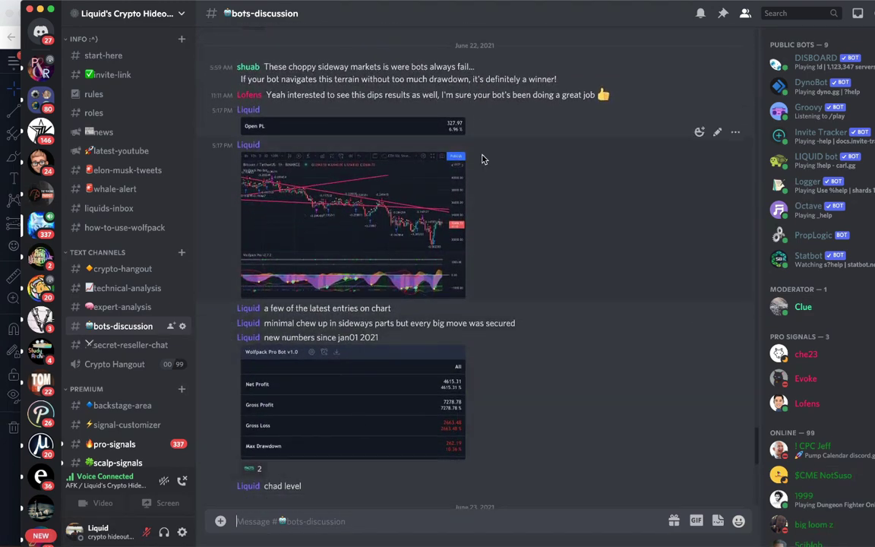
pyautogui.press('super+Tab')
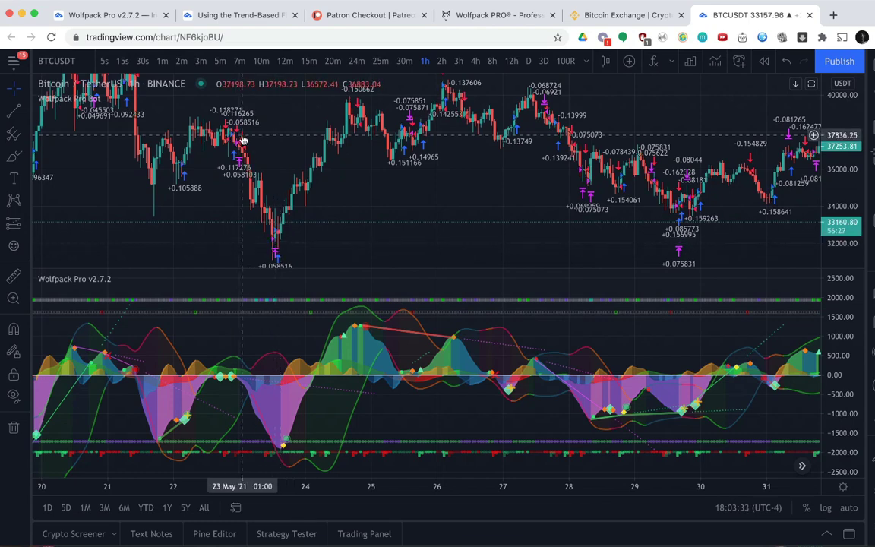
# Scroll the BTCUSDT chart forward to June and hide the Wolfpack Pro Bot signals.
pyautogui.hscroll(10, 367, 174)
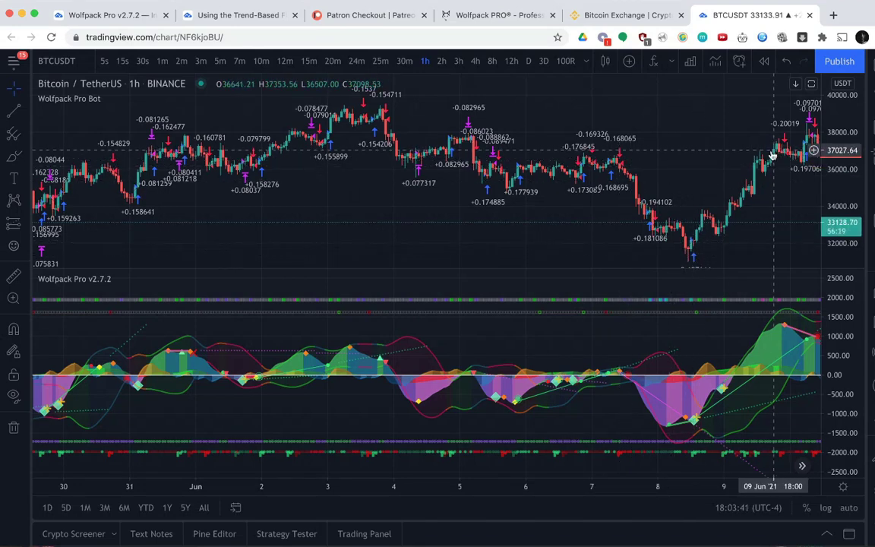
pyautogui.hscroll(5, 752, 142)
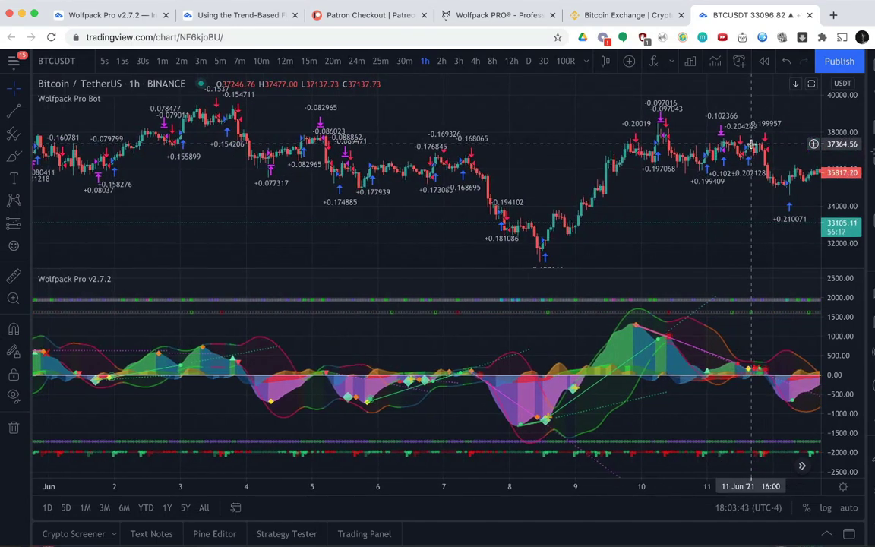
pyautogui.moveTo(88, 106)
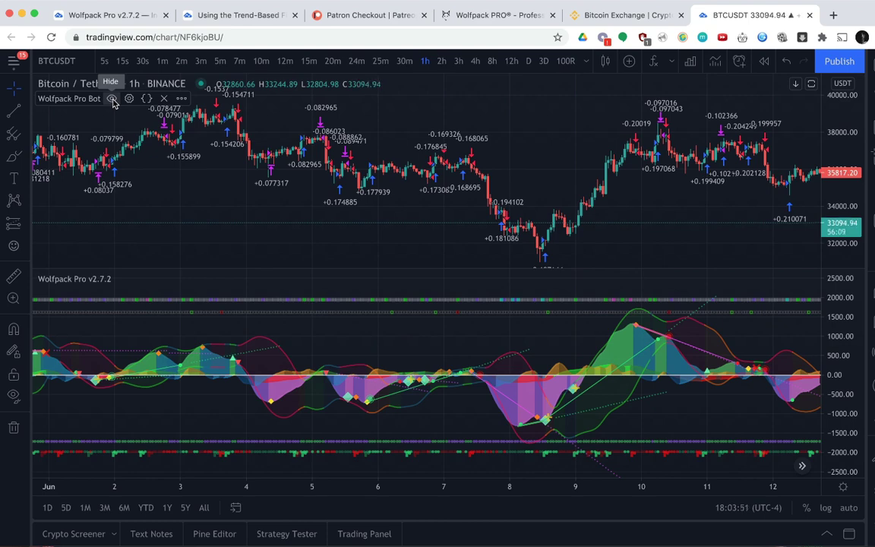
pyautogui.click(112, 99)
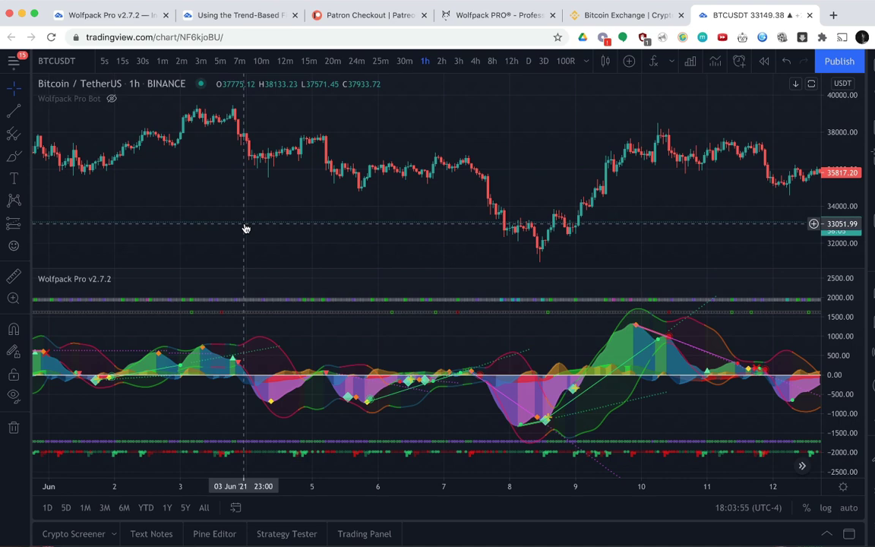
# Browse the Wolfpack PRO homepage's three feature cards and its 'Why Wolfpack PRO?' section.
pyautogui.click(505, 14)
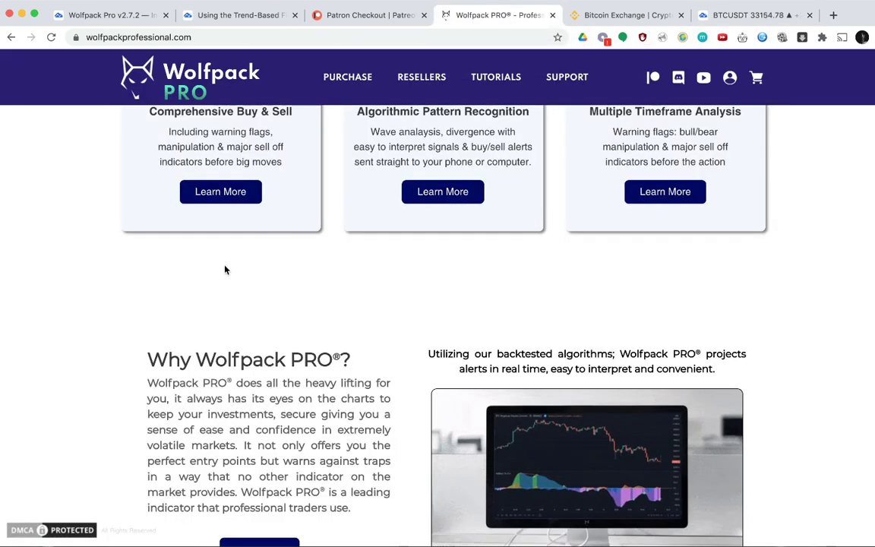
pyautogui.scroll(5, 225, 270)
pyautogui.scroll(-3, 225, 270)
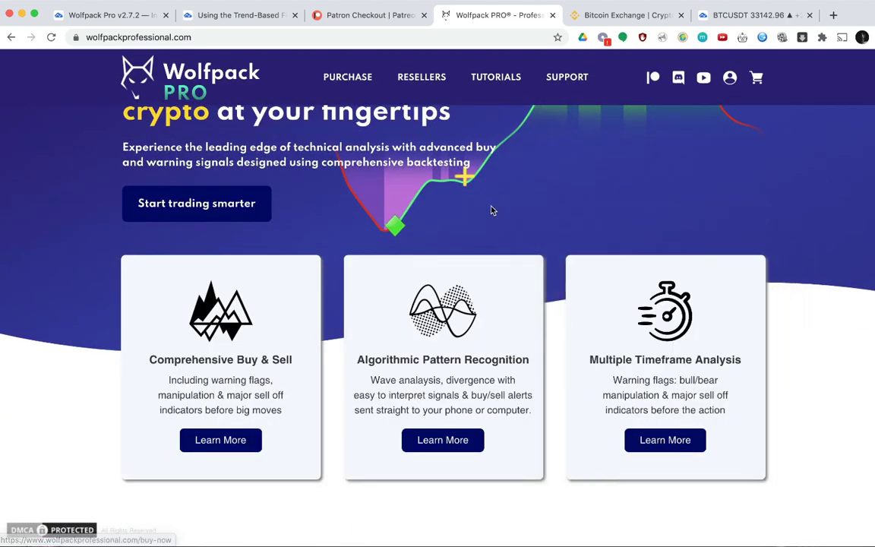
pyautogui.scroll(-2, 486, 208)
pyautogui.scroll(-8, 480, 209)
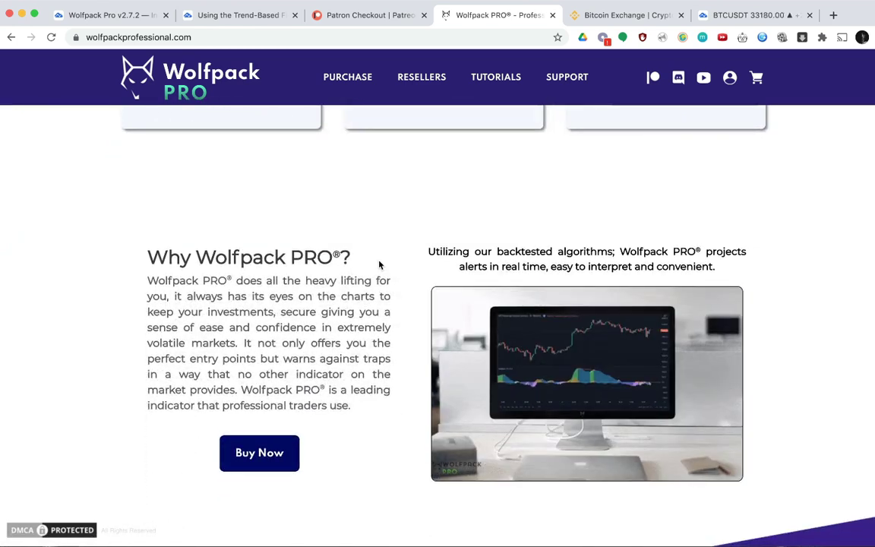
pyautogui.scroll(-1, 380, 265)
pyautogui.scroll(2, 379, 264)
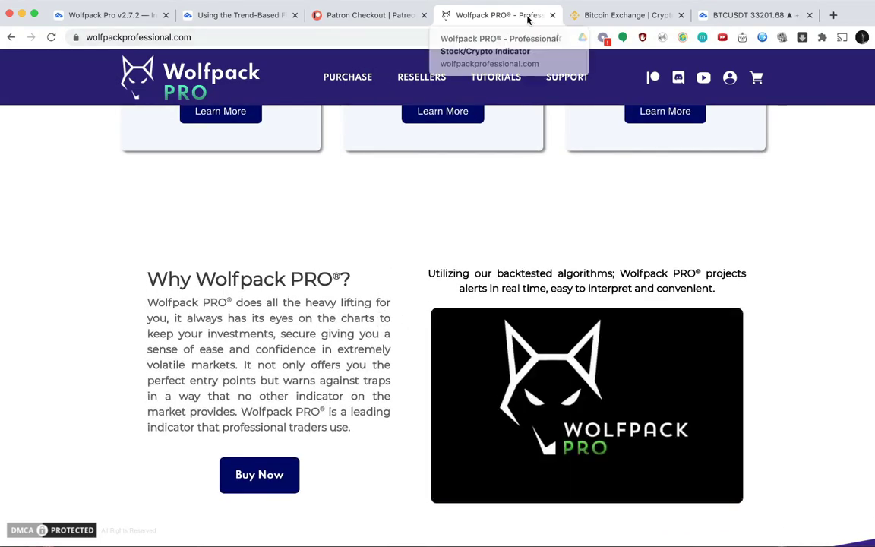
# Read Patreon's Coffee Supporter, Backstage Access and Wolfpack Signals tiers, then return to Discord.
pyautogui.click(384, 21)
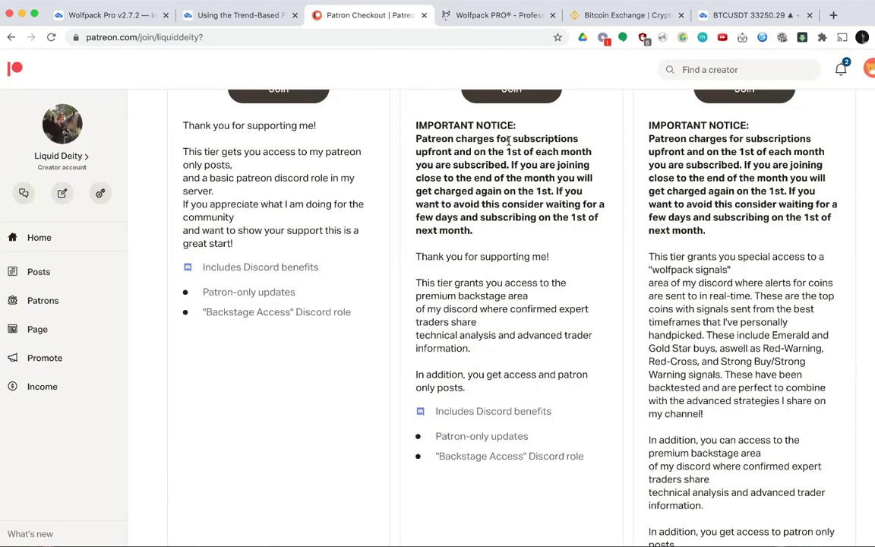
pyautogui.scroll(5, 329, 354)
pyautogui.scroll(-3, 531, 290)
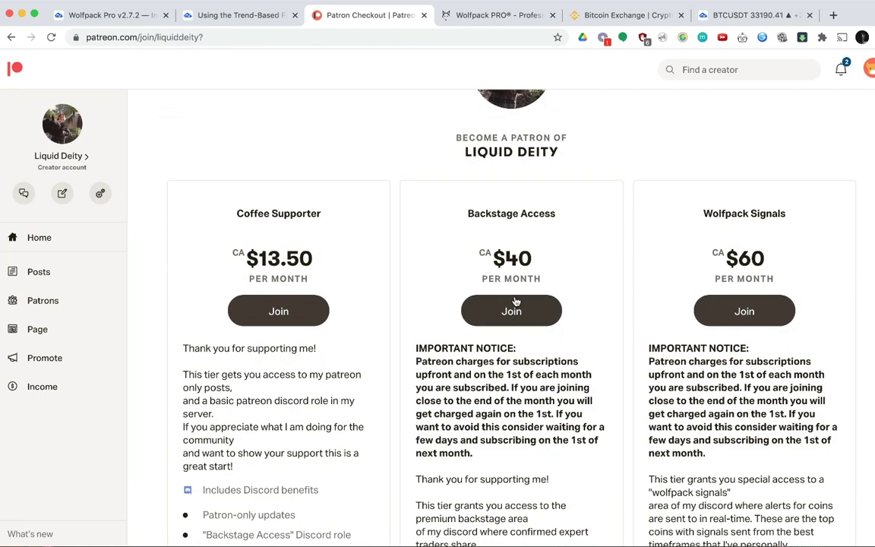
pyautogui.scroll(-5, 623, 151)
pyautogui.scroll(2, 623, 152)
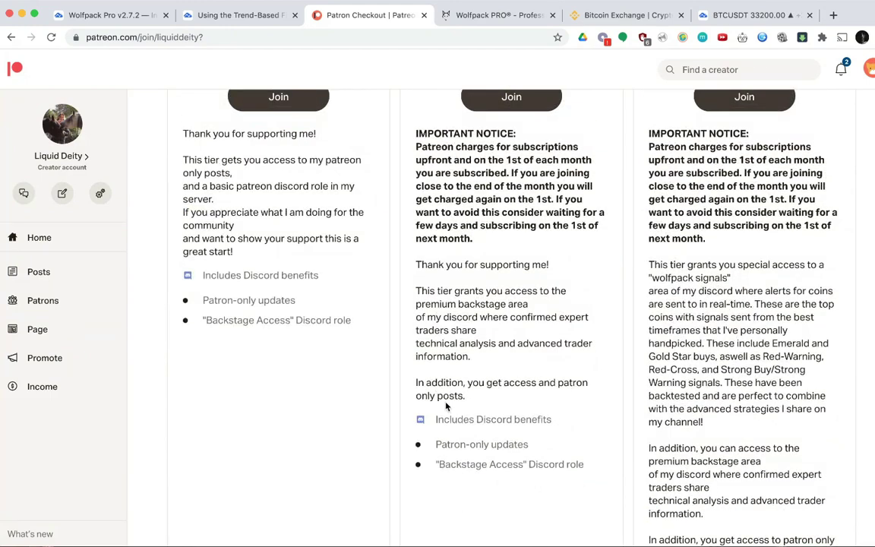
pyautogui.press('super+Tab')
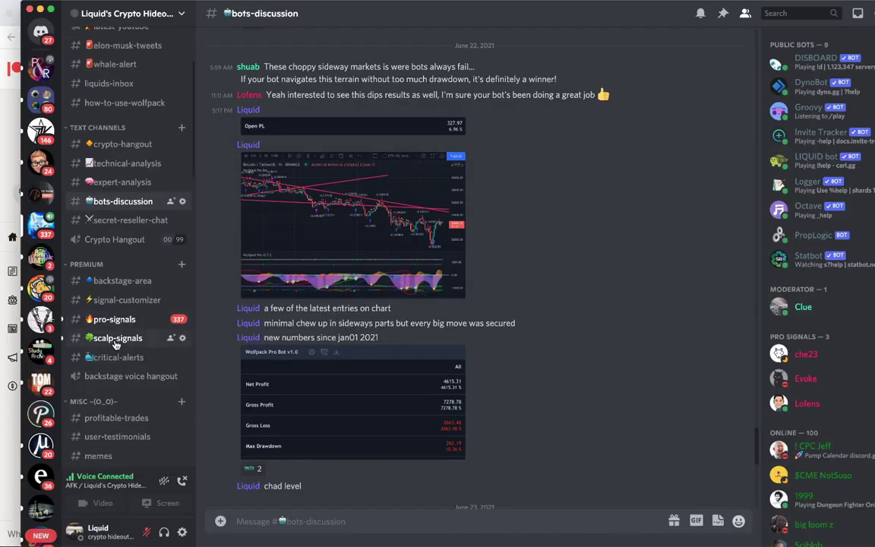
# Move through the Discord channels to #signal-customizer.
pyautogui.click(116, 339)
pyautogui.hotkey('alt', 'Up')
pyautogui.hotkey('alt', 'Up')
pyautogui.hotkey('alt', 'Up')
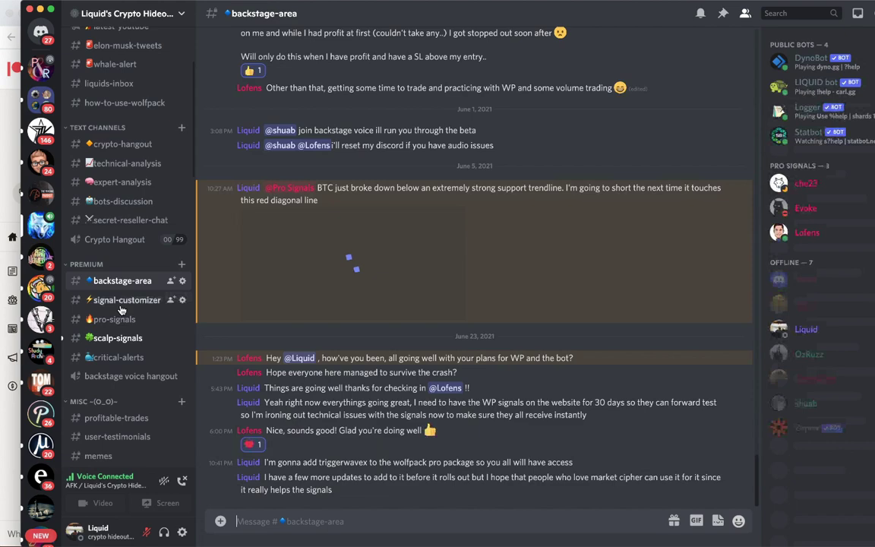
pyautogui.hotkey('alt', 'Down')
pyautogui.scroll(15, 370, 224)
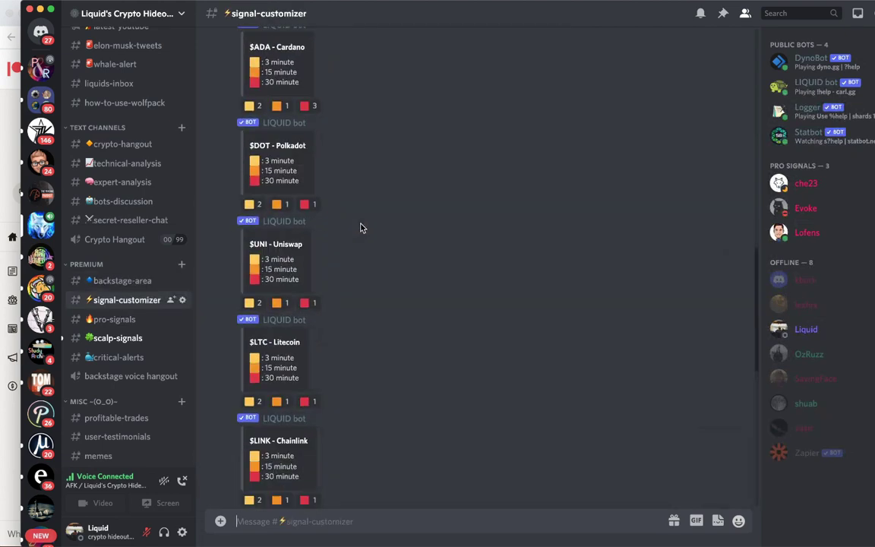
pyautogui.scroll(-3, 264, 141)
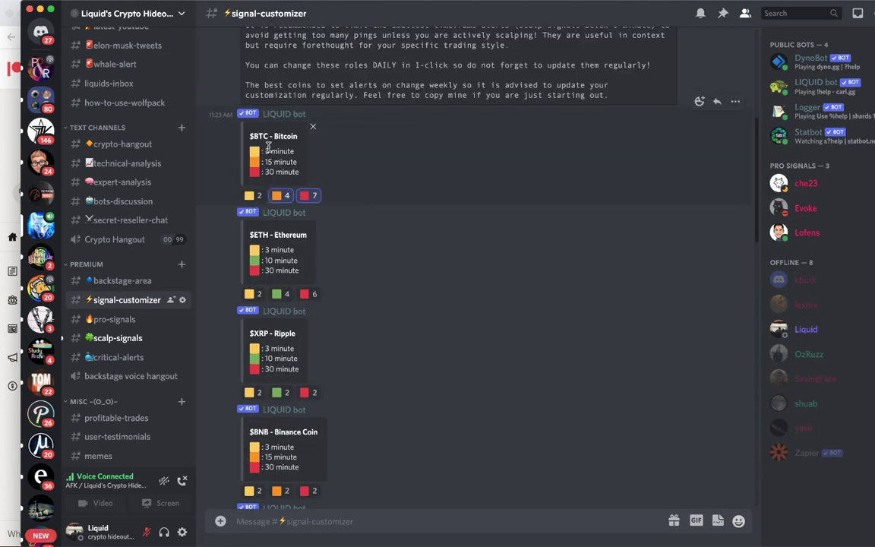
# Toggle the yellow 3-minute $BTC reaction off again, then add the red $ETH 30-minute reaction.
pyautogui.moveTo(264, 150)
pyautogui.mouseDown()
pyautogui.moveTo(287, 149)
pyautogui.moveTo(262, 149)
pyautogui.mouseUp()
pyautogui.click(254, 195)
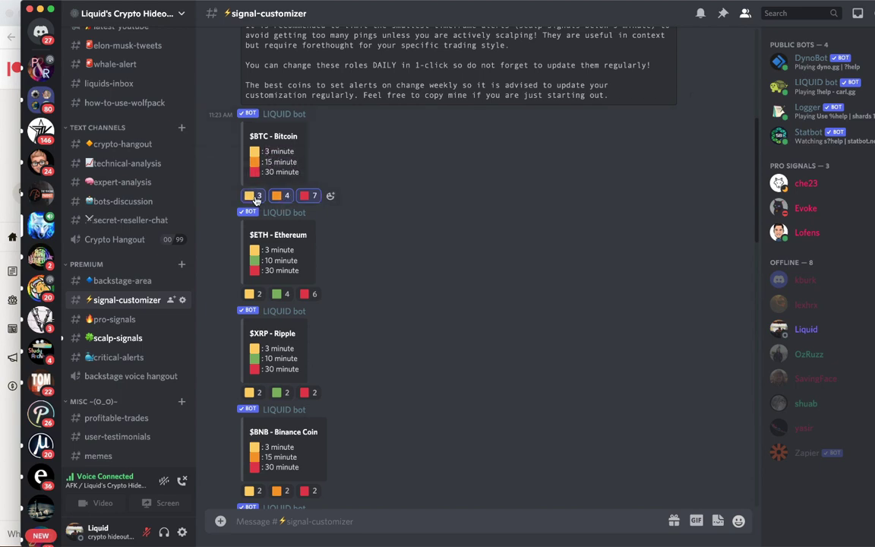
pyautogui.click(255, 196)
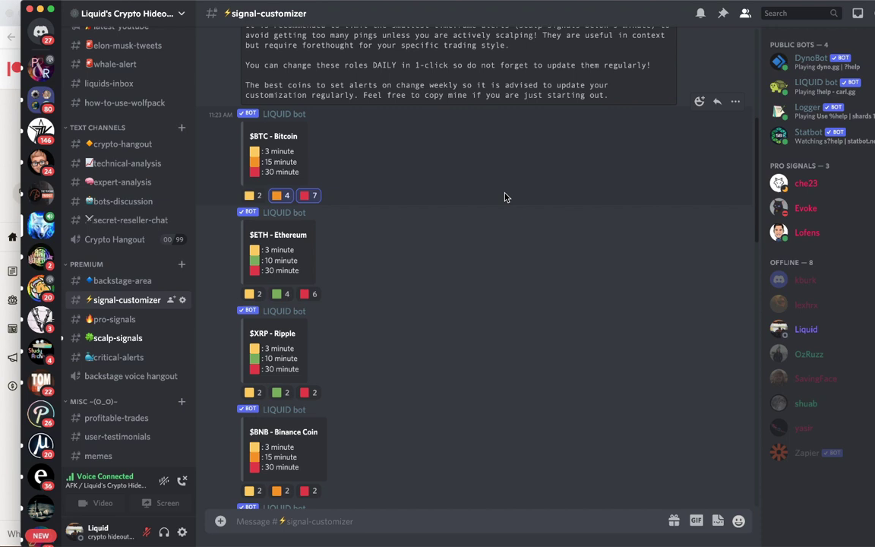
pyautogui.scroll(-3, 505, 197)
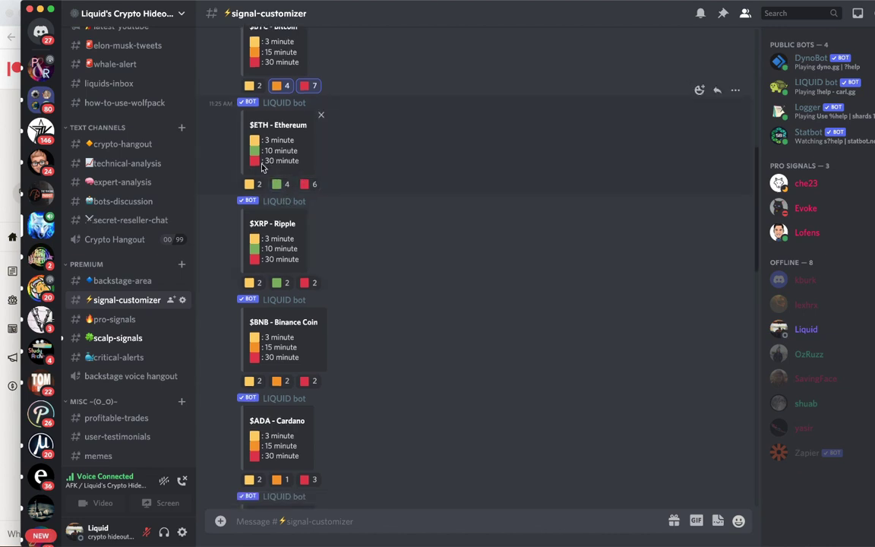
pyautogui.moveTo(255, 121); pyautogui.dragTo(289, 125)
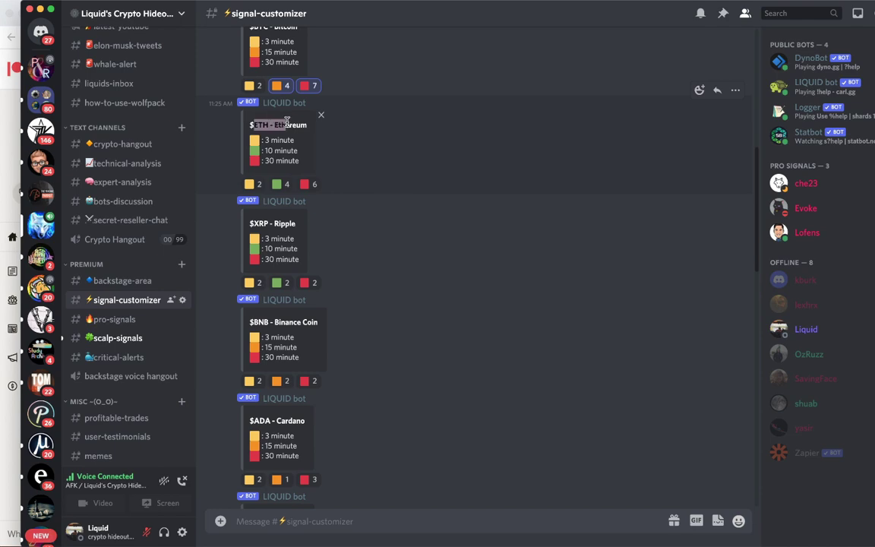
pyautogui.click(308, 184)
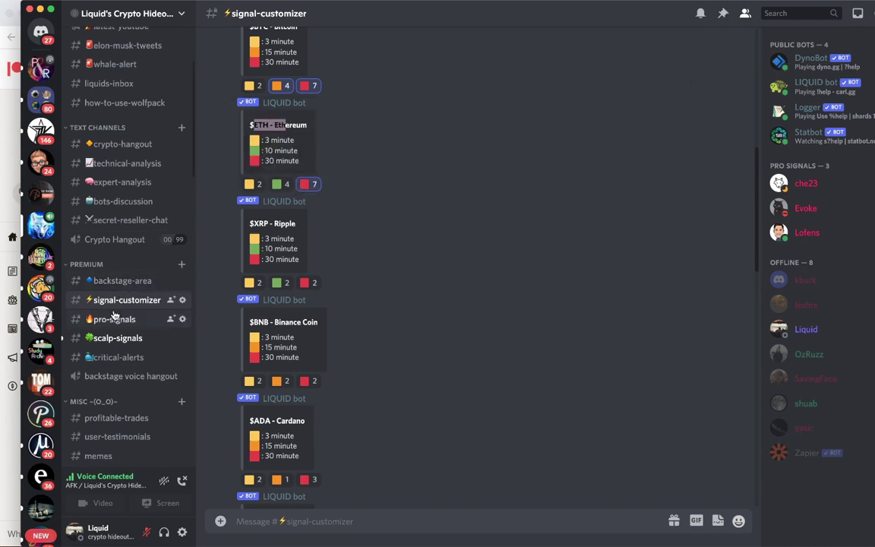
# In #pro-signals, select text from the BTCUSD, LINKUSD and DOGEUSD alerts, ending on 'Strong Buy Circle'.
pyautogui.hotkey('alt', 'Down')
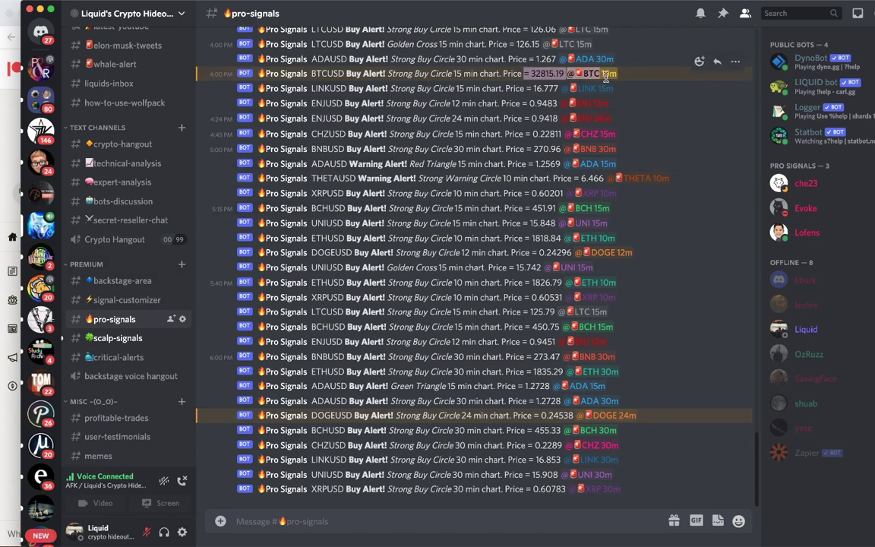
pyautogui.moveTo(617, 73); pyautogui.dragTo(522, 74)
pyautogui.moveTo(237, 88); pyautogui.dragTo(416, 89)
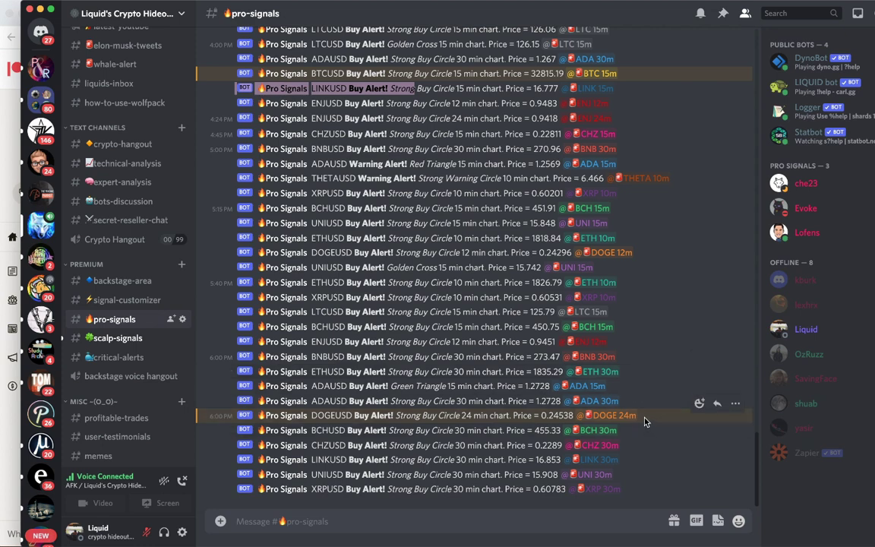
pyautogui.moveTo(642, 416); pyautogui.dragTo(471, 416)
pyautogui.moveTo(410, 416); pyautogui.dragTo(440, 419)
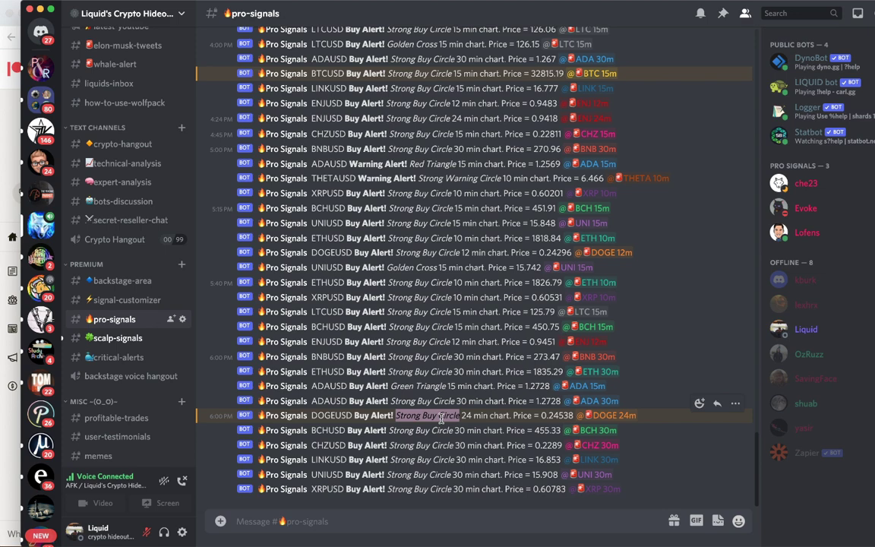
# Clear the alert selection, scroll Patreon's tiers back to the top, and return to the BTCUSDT chart.
pyautogui.click(440, 418)
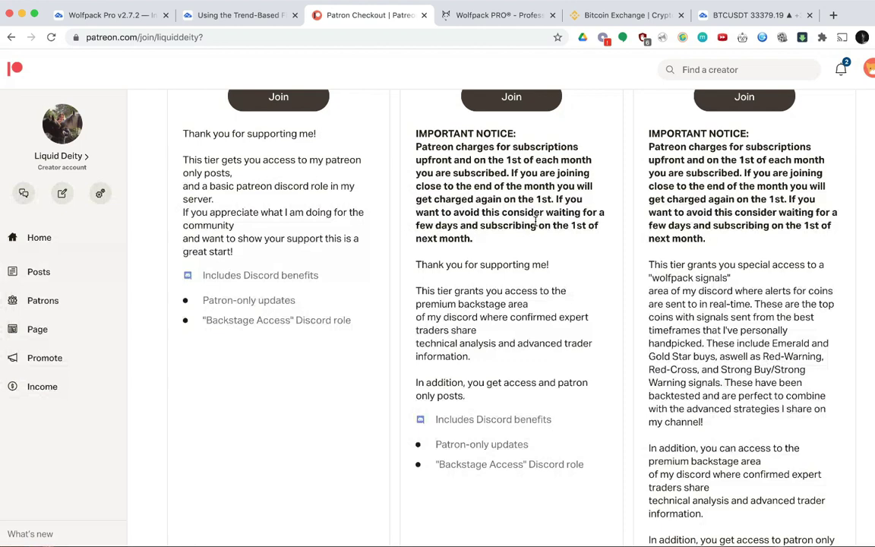
pyautogui.scroll(5, 296, 405)
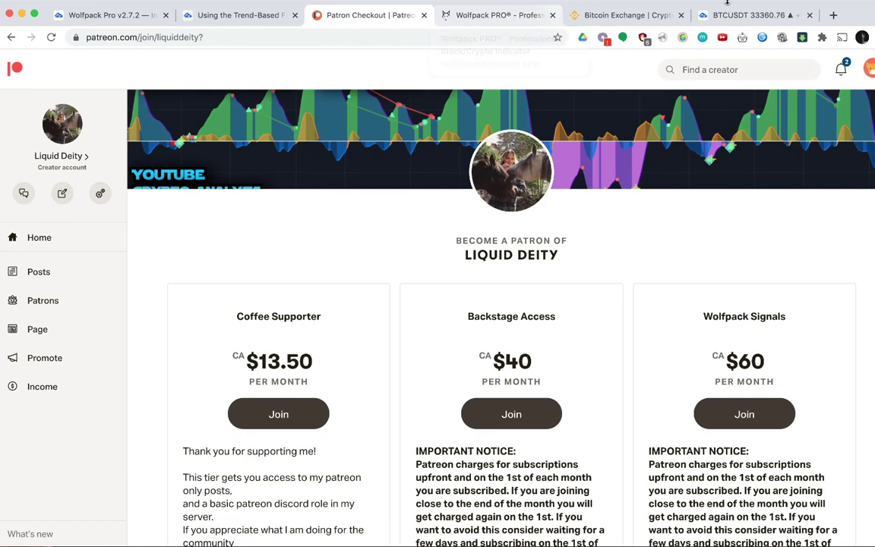
pyautogui.click(751, 14)
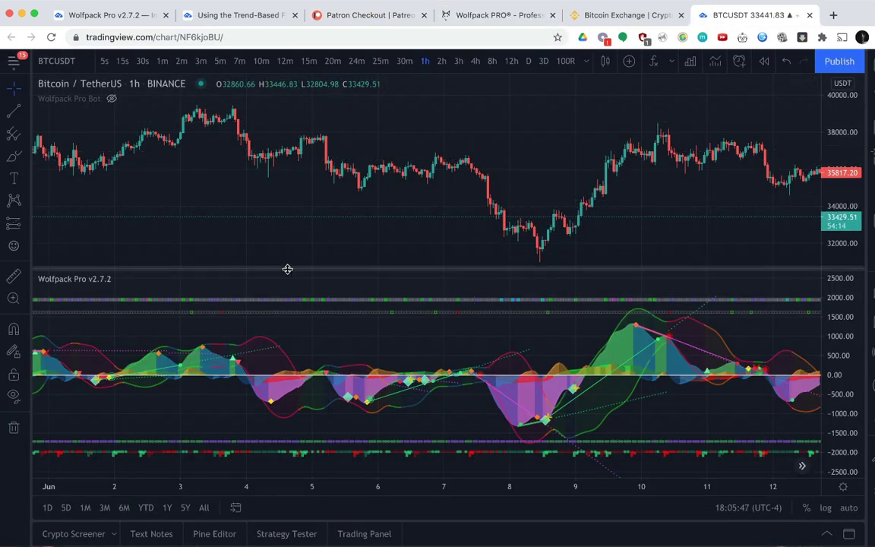
pyautogui.press('super+Tab')
pyautogui.press('super+Tab')
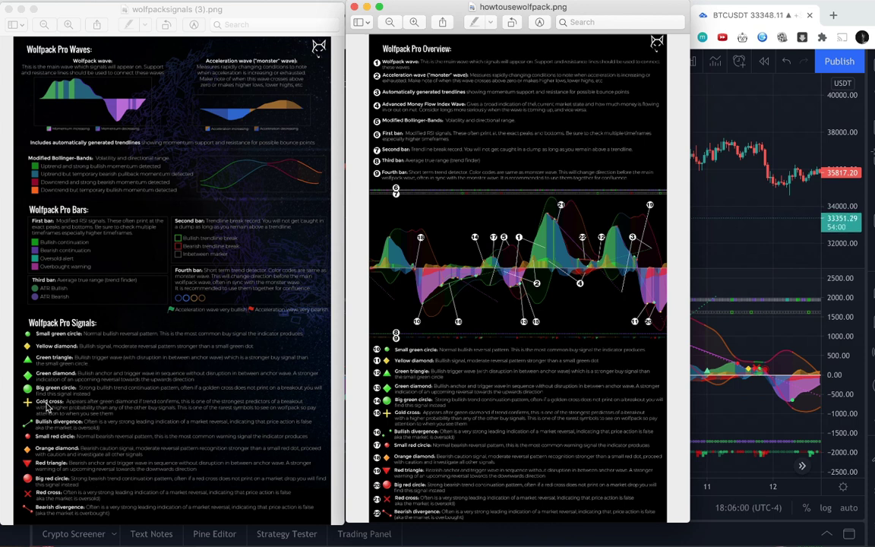
pyautogui.click(691, 240)
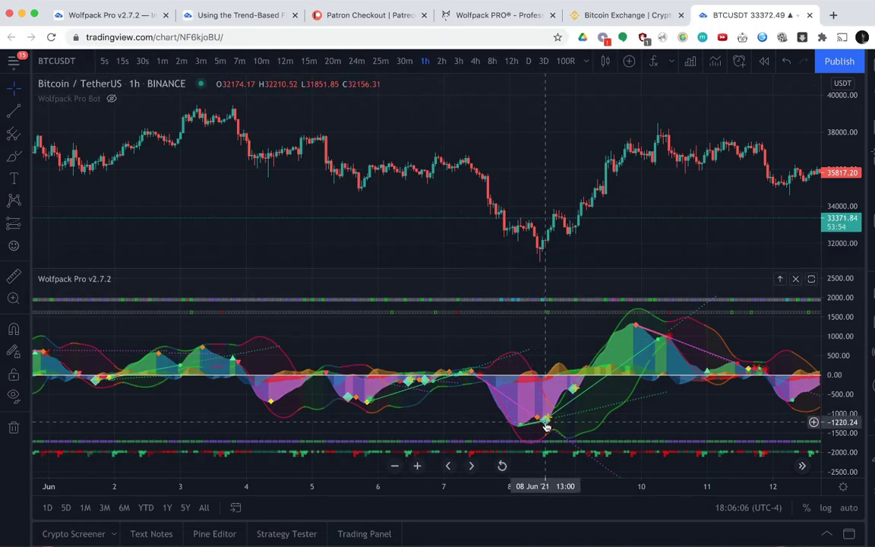
pyautogui.press('super+Tab')
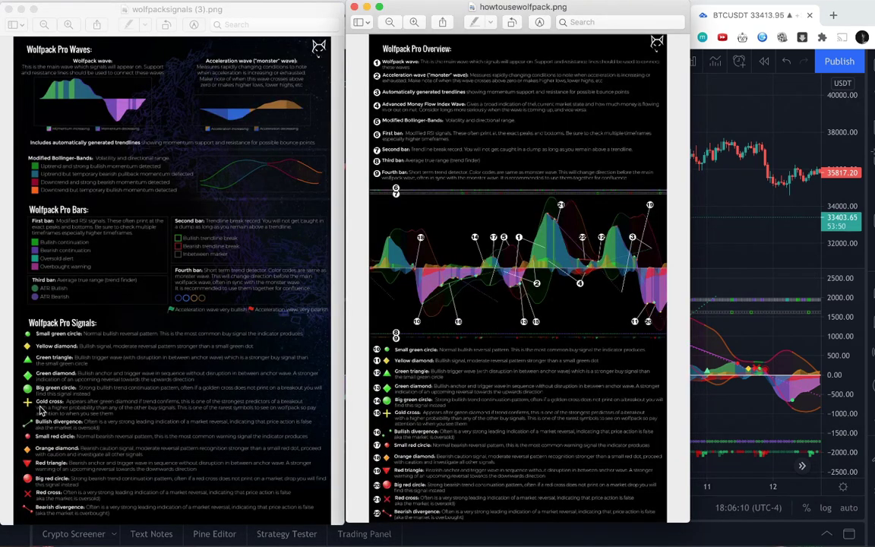
pyautogui.press('super+Tab')
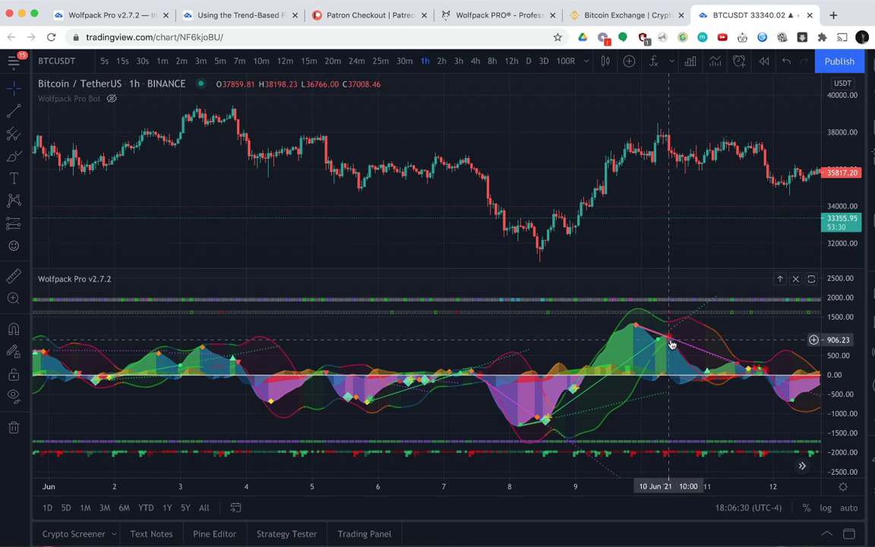
# Zoom in on the latest days, stretch the indicator scale, then bring up the Wolfpack guide images.
pyautogui.hscroll(5, 673, 344)
pyautogui.scroll(3, 671, 345)
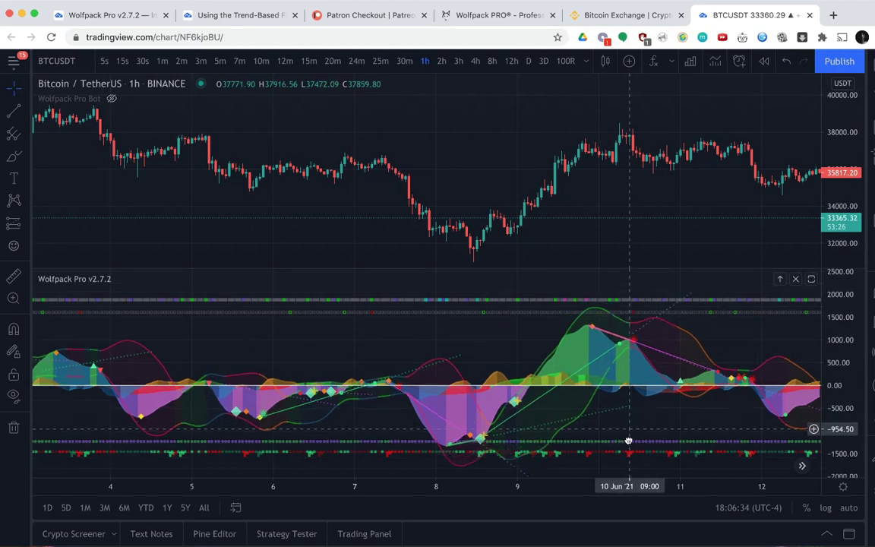
pyautogui.scroll(2, 550, 373)
pyautogui.scroll(5, 551, 373)
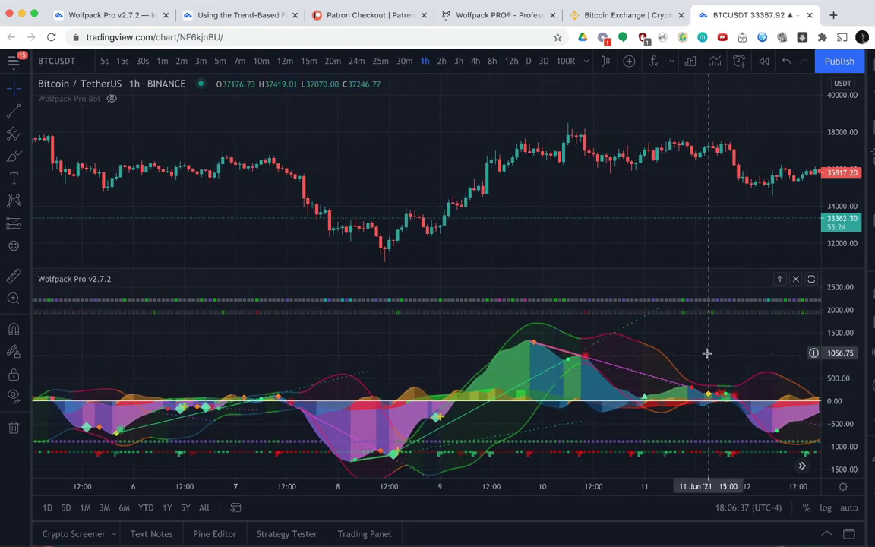
pyautogui.moveTo(844, 365); pyautogui.dragTo(843, 338)
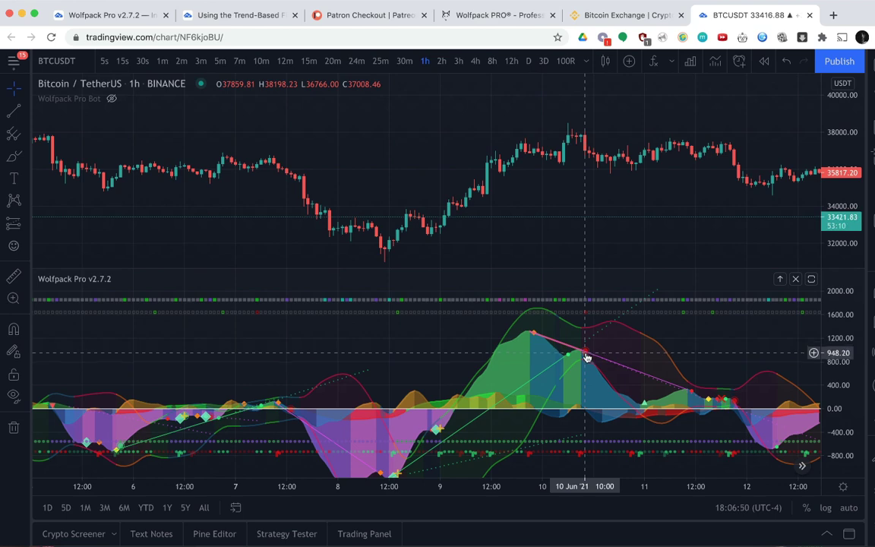
pyautogui.press('super+Tab')
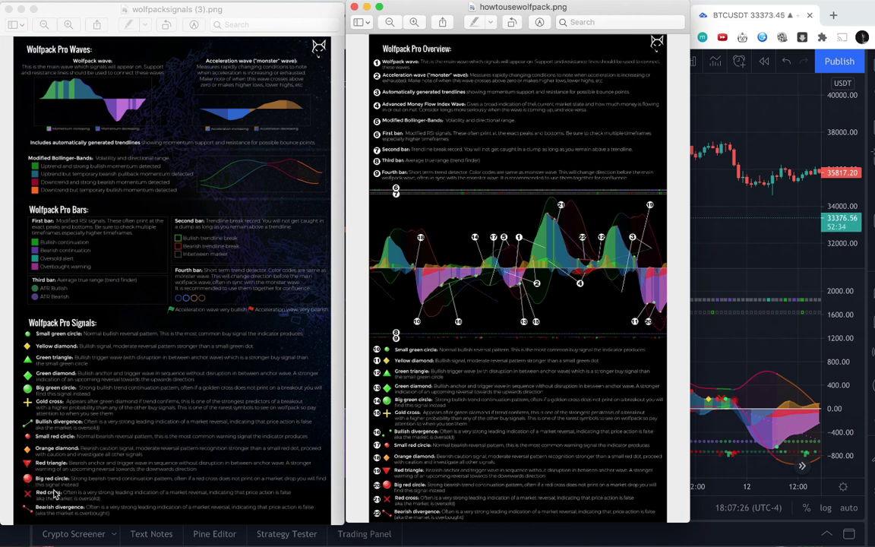
# Switch from the Wolfpack guide images in Preview back to the TradingView chart.
pyautogui.press('super+Tab')
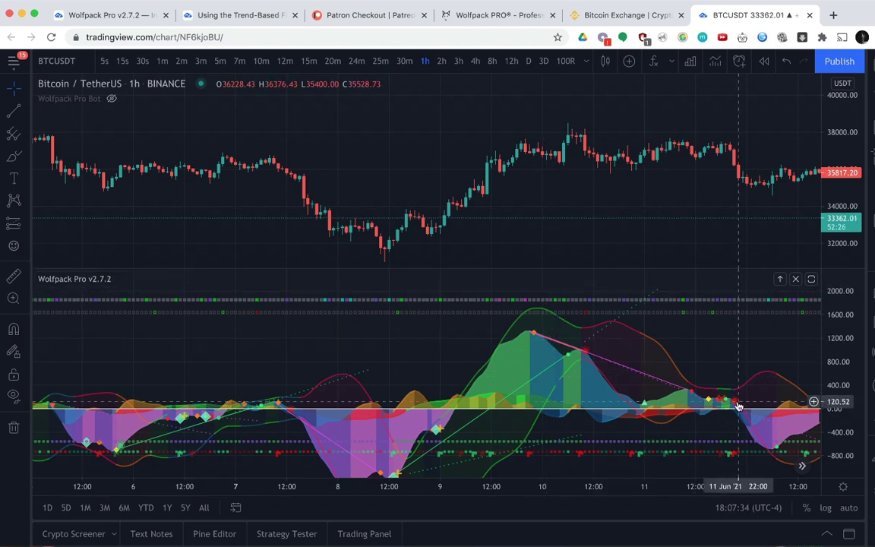
pyautogui.click(139, 278)
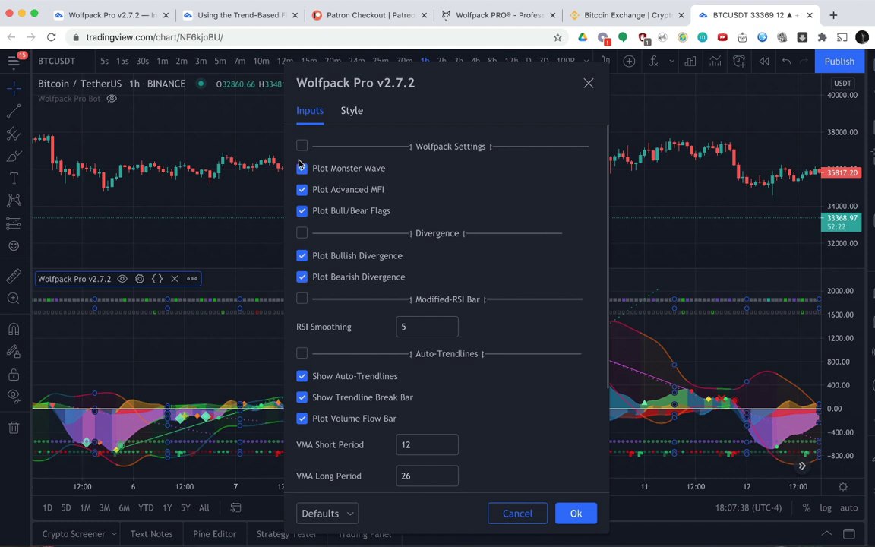
pyautogui.click(302, 376)
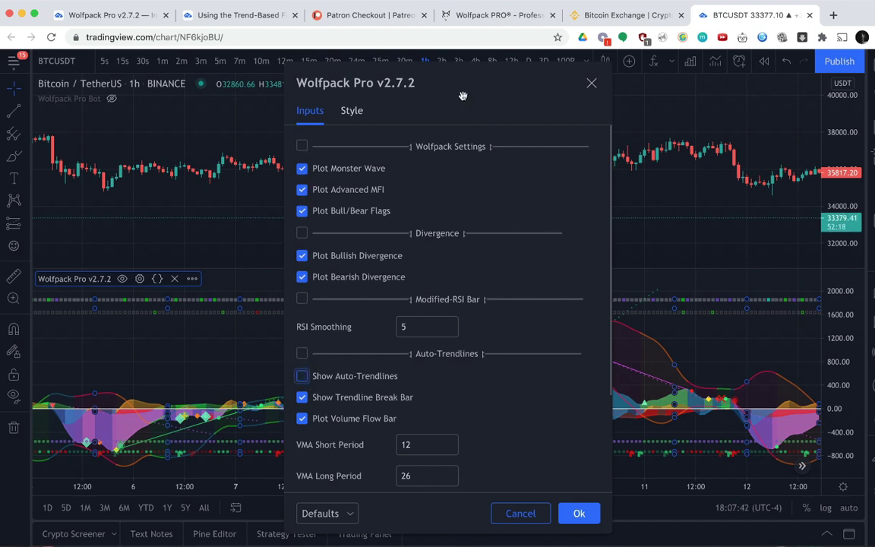
pyautogui.moveTo(462, 96); pyautogui.dragTo(333, 96)
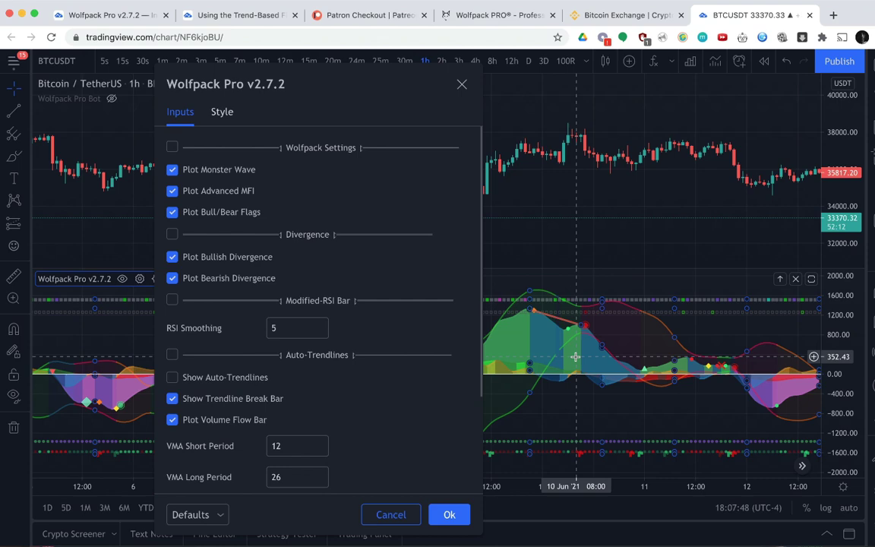
pyautogui.click(448, 515)
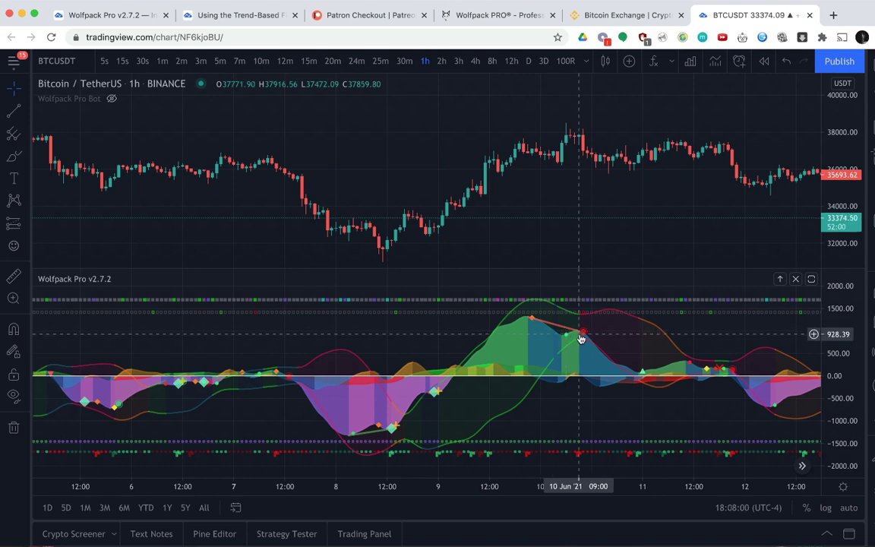
pyautogui.click(139, 279)
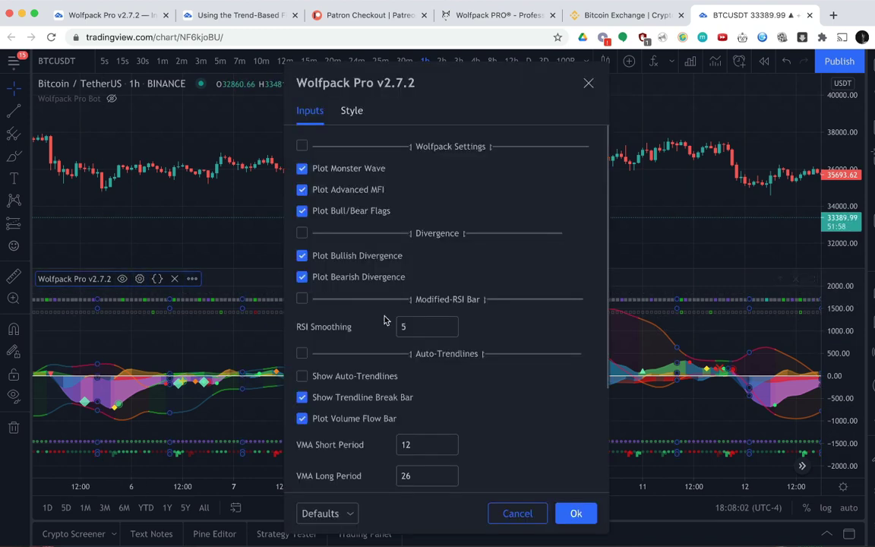
pyautogui.click(302, 377)
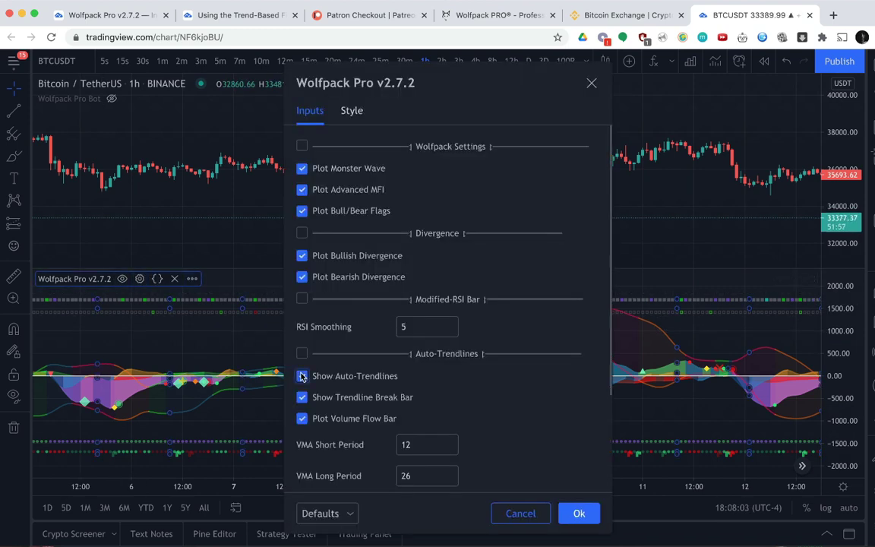
pyautogui.click(576, 513)
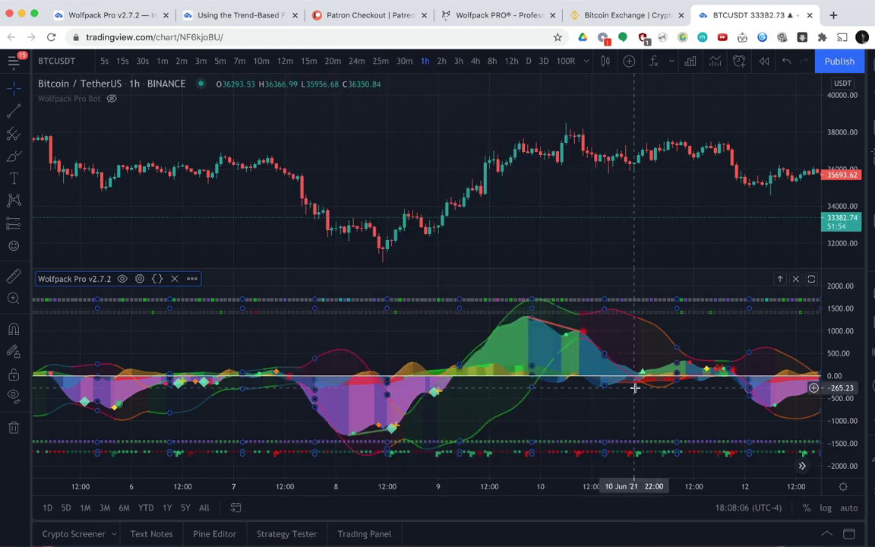
# Draw a trend line on the Wolfpack Pro wave from the 9 Jun 22:00 peak to 12 Jun 18:00.
pyautogui.hscroll(5, 634, 388)
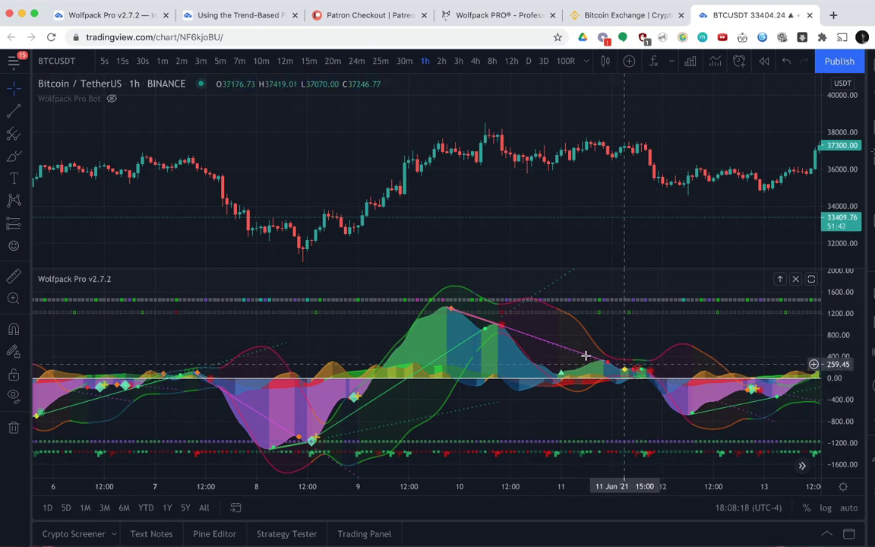
pyautogui.click(13, 111)
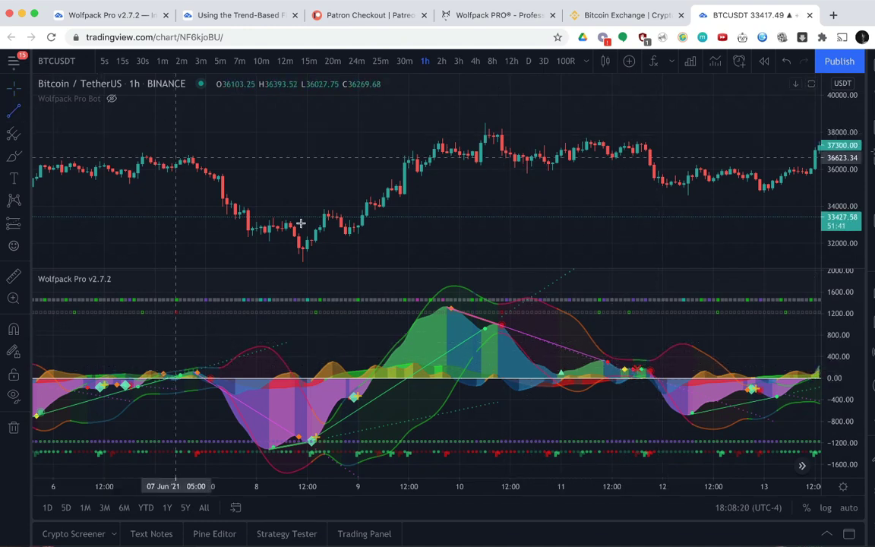
pyautogui.click(451, 309)
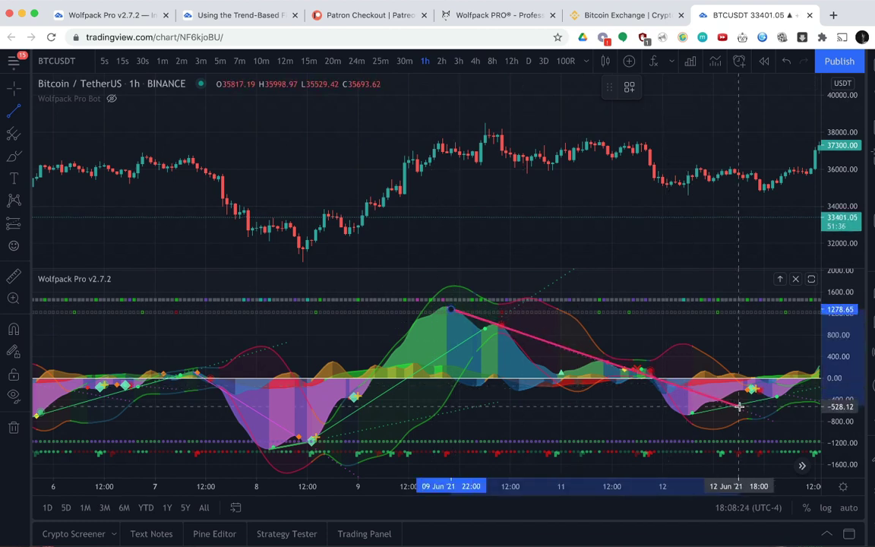
pyautogui.click(739, 406)
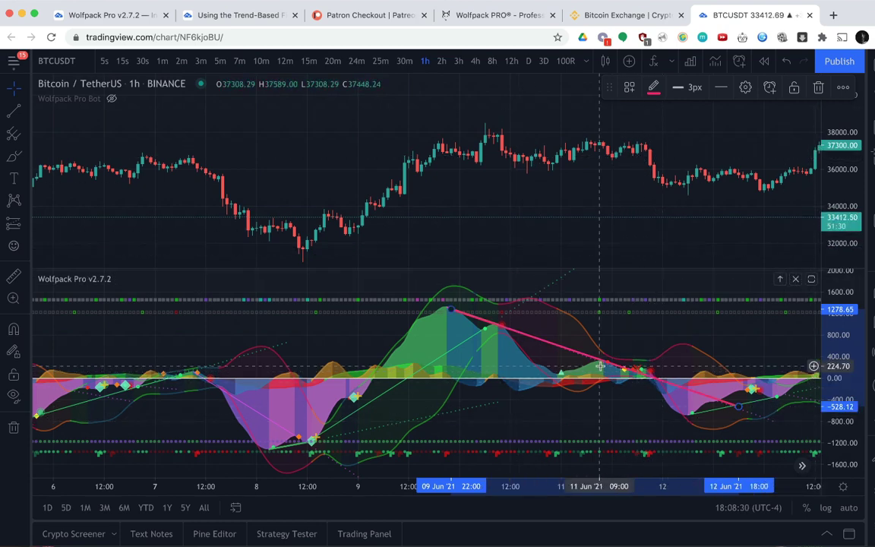
pyautogui.hscroll(5, 600, 366)
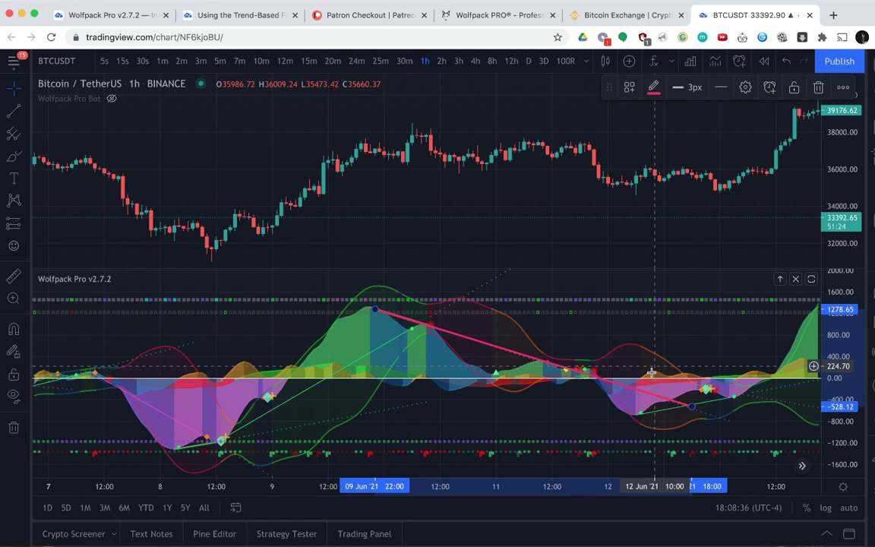
pyautogui.click(644, 395)
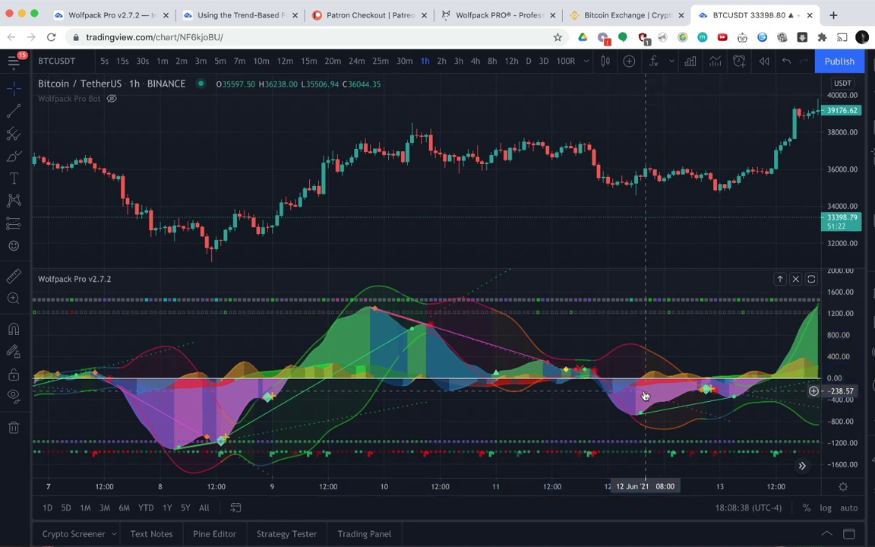
pyautogui.hscroll(3, 644, 394)
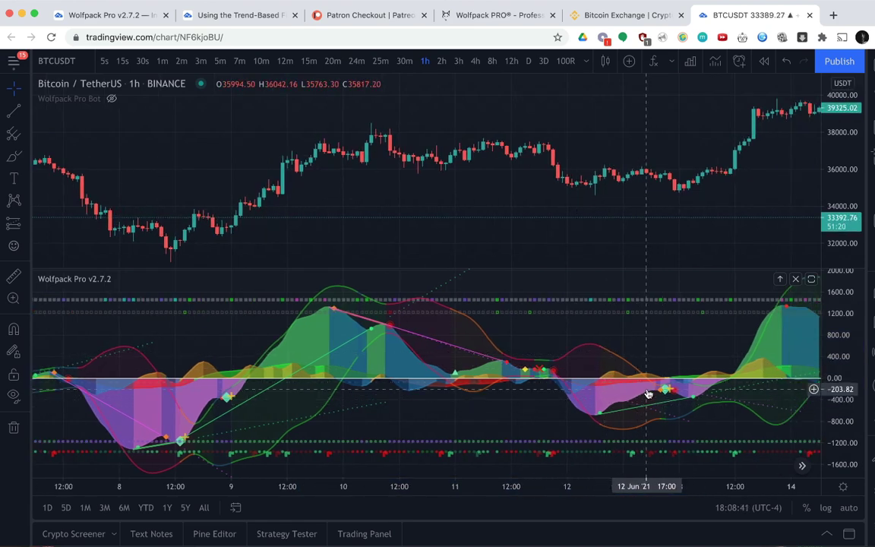
pyautogui.scroll(2, 654, 390)
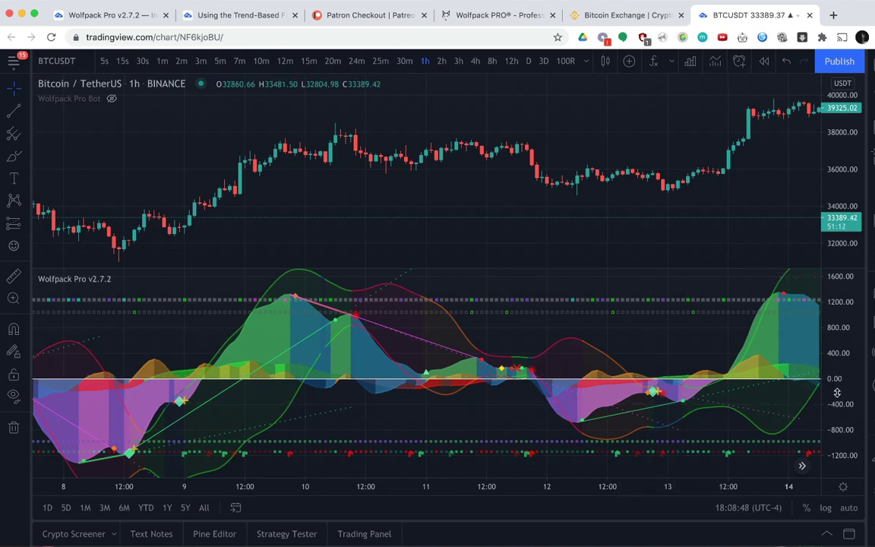
# Drag the Wolfpack Pro pane's price axis twice so the waves span about −600 to 800.
pyautogui.moveTo(837, 380); pyautogui.dragTo(762, 393)
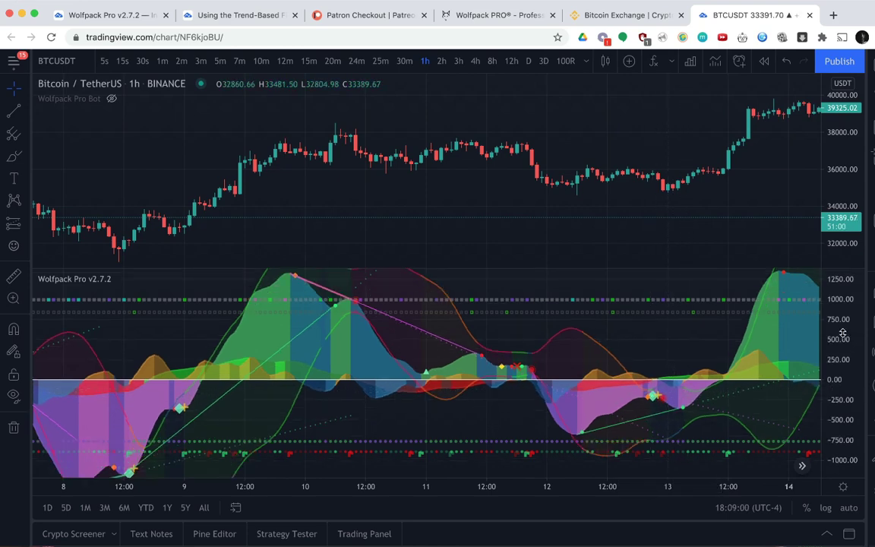
pyautogui.moveTo(839, 357); pyautogui.dragTo(839, 259)
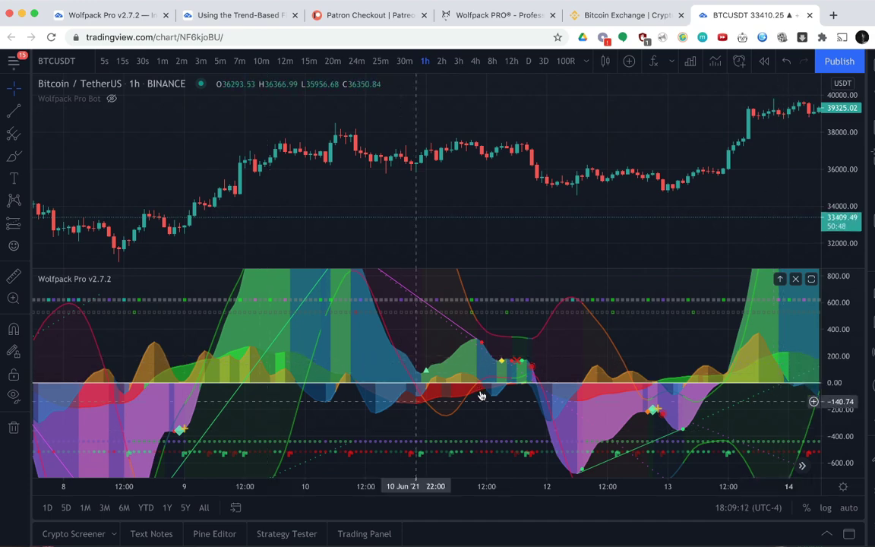
pyautogui.press('super+Tab')
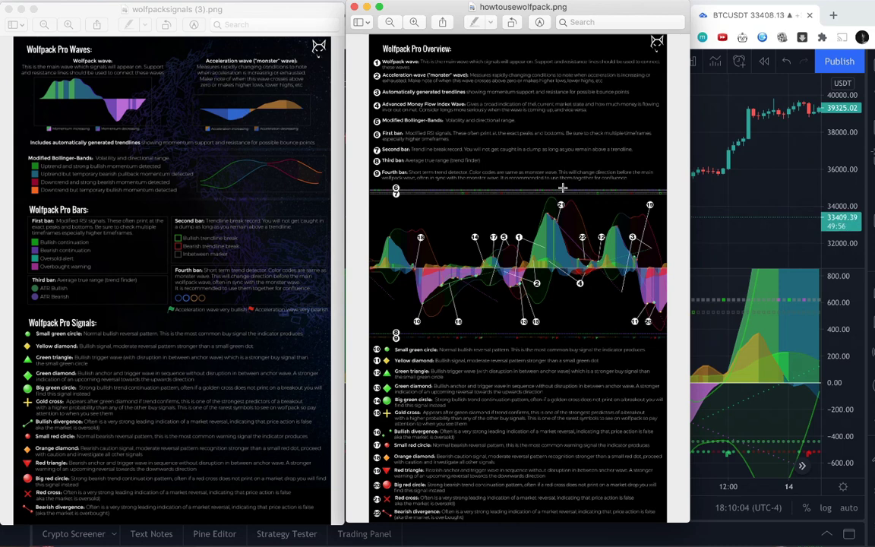
pyautogui.click(723, 329)
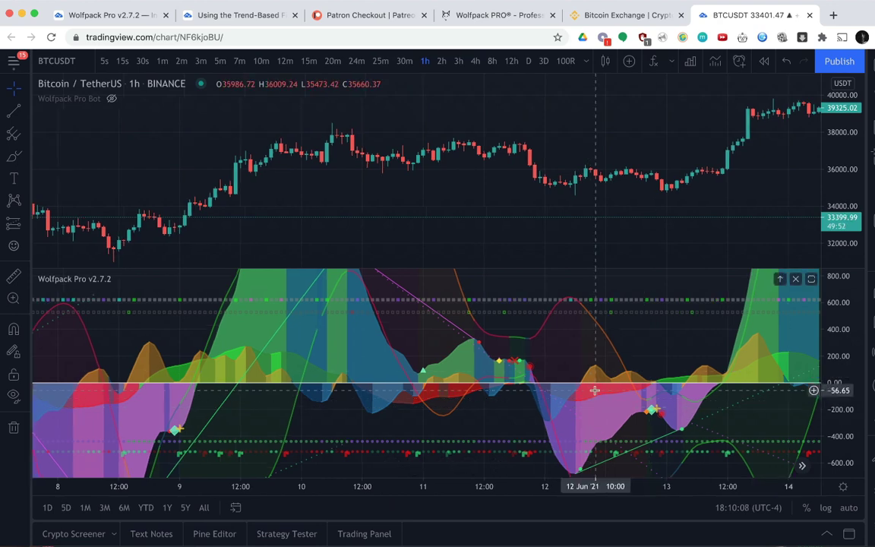
# Squash the Wolfpack Pro pane's scale and stretch the BTCUSDT candles vertically.
pyautogui.hscroll(3, 594, 390)
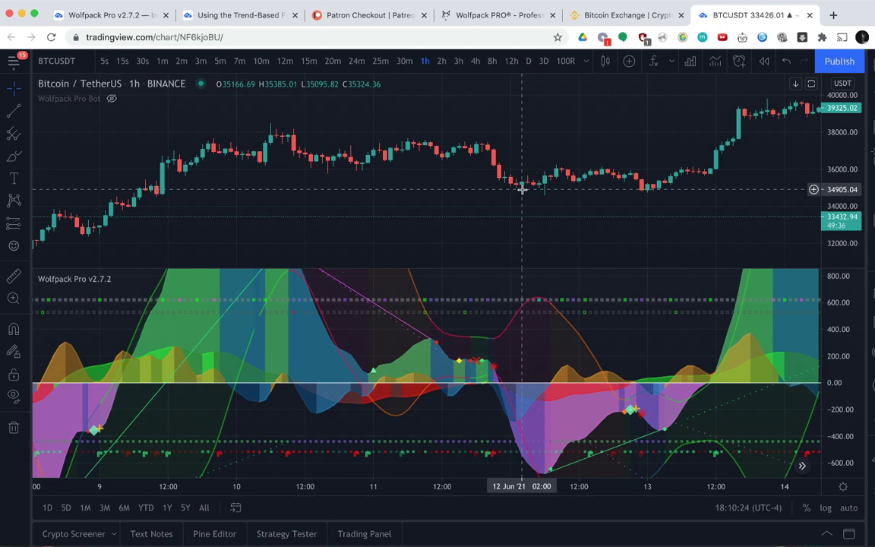
pyautogui.scroll(4, 463, 211)
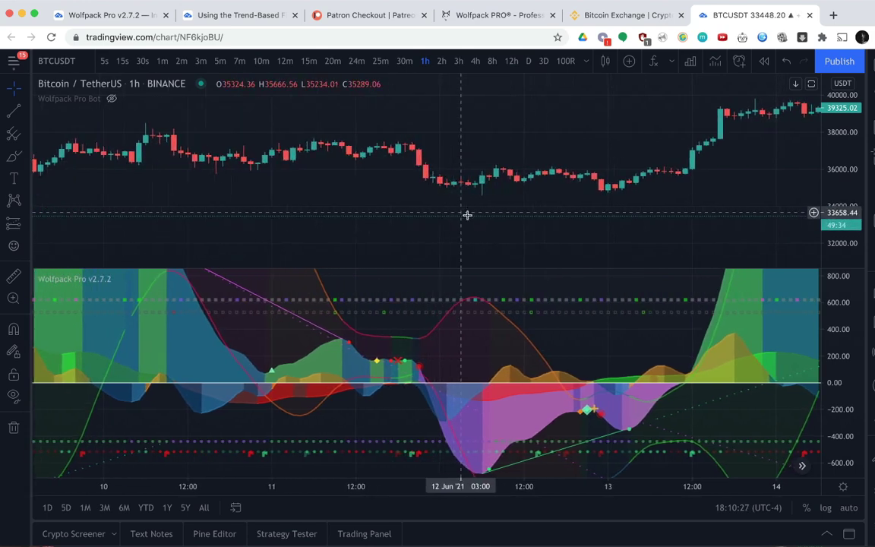
pyautogui.moveTo(833, 355); pyautogui.dragTo(834, 413)
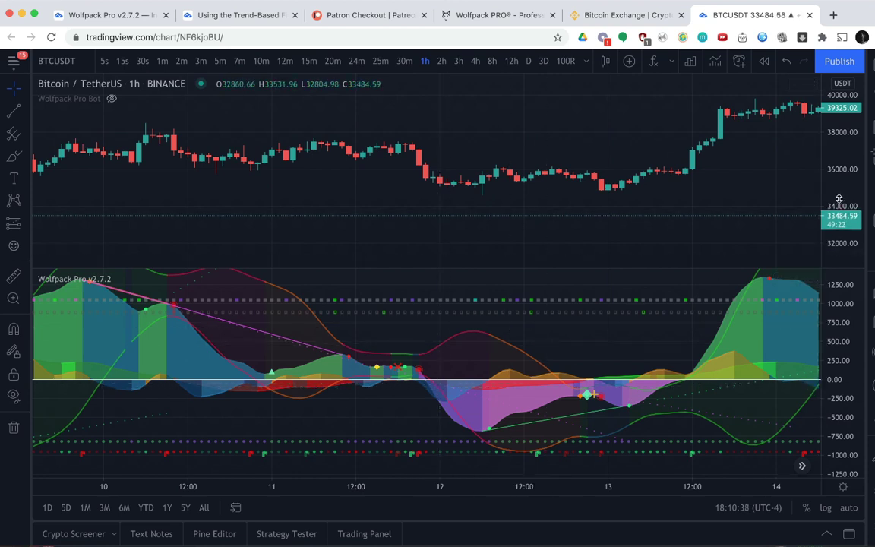
pyautogui.moveTo(752, 171); pyautogui.dragTo(722, 216)
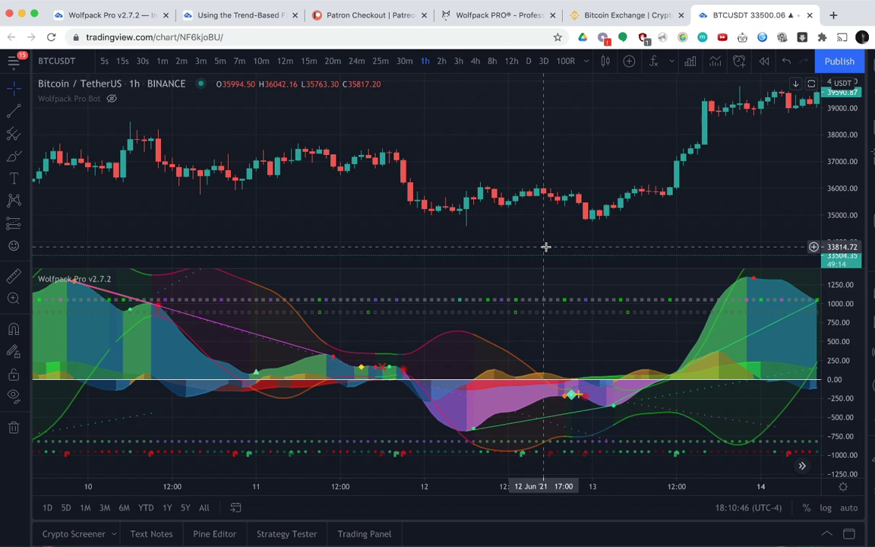
pyautogui.hscroll(3, 545, 247)
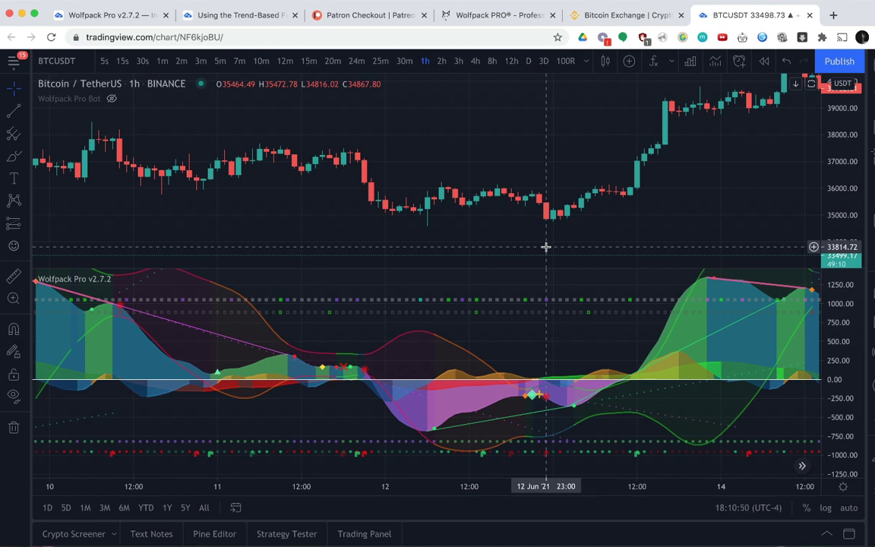
# Glance at the Wolfpack Pro reference sheets, then stretch the indicator pane to about −400 to 500.
pyautogui.press('super+Tab')
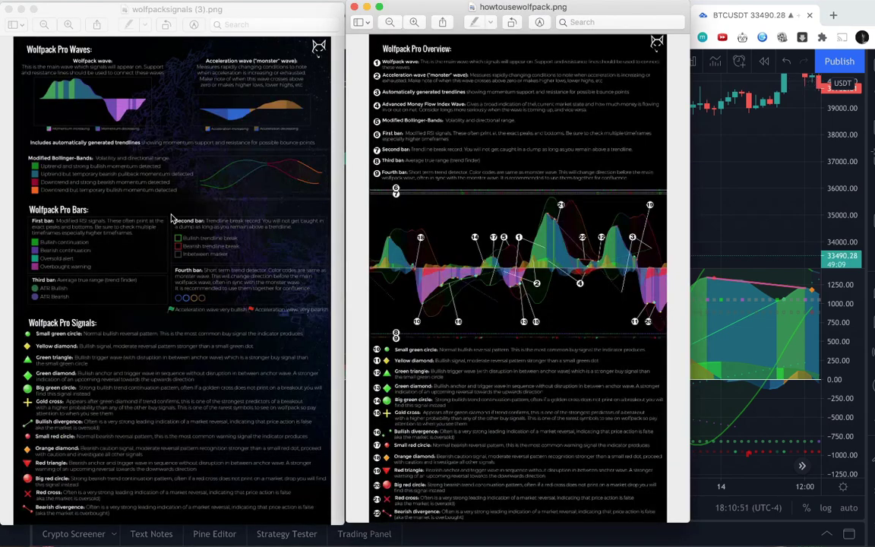
pyautogui.click(743, 221)
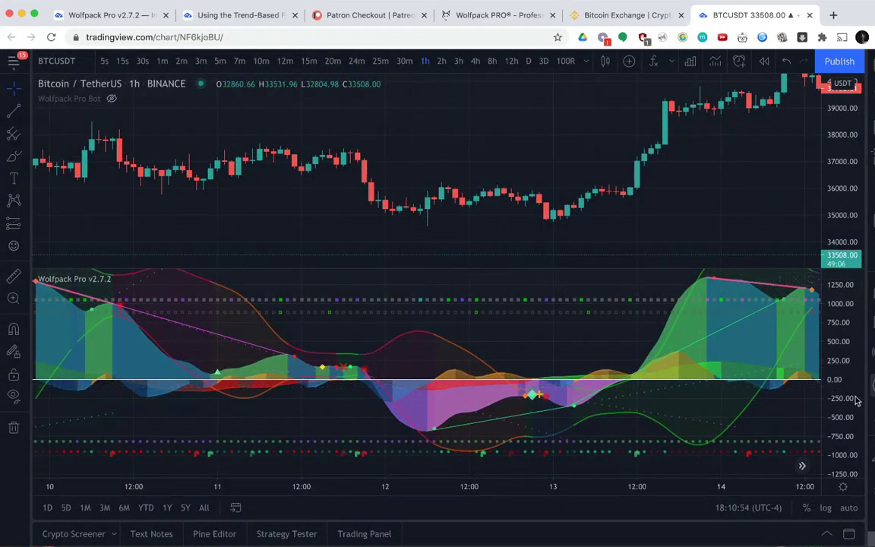
pyautogui.moveTo(856, 400); pyautogui.dragTo(851, 206)
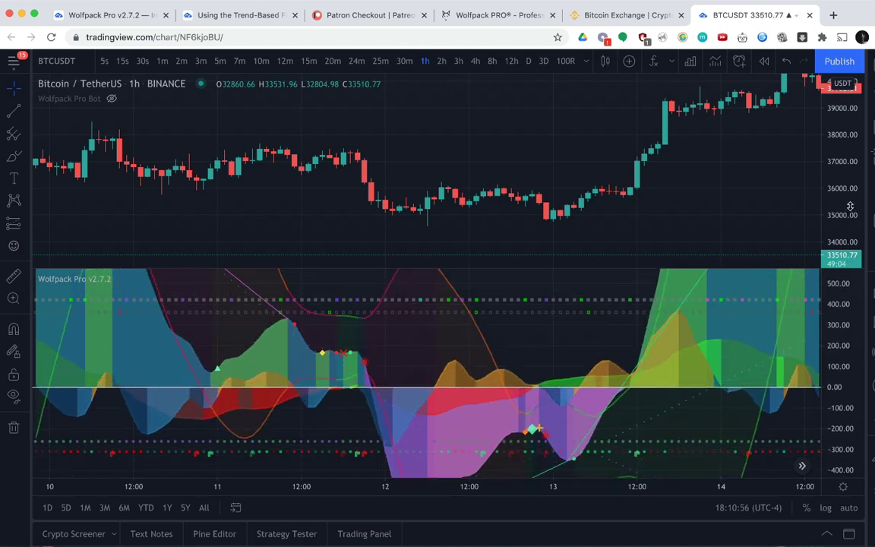
# In the Wolfpack Pro settings, toggle Plot Monster Wave and apply with Ok.
pyautogui.moveTo(131, 282)
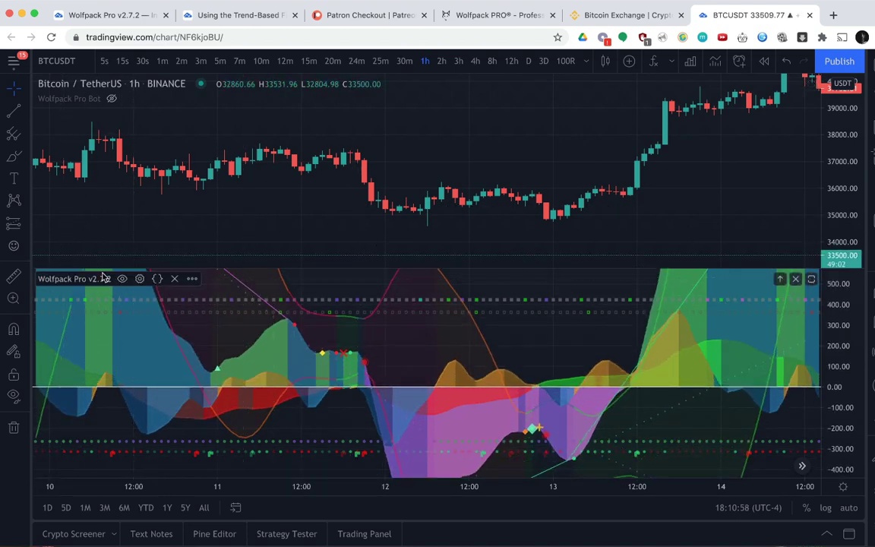
pyautogui.click(140, 279)
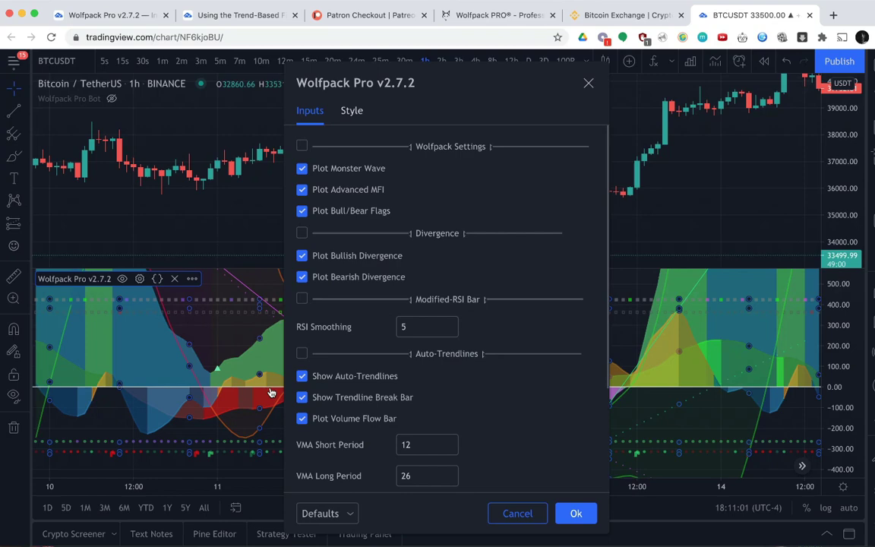
pyautogui.moveTo(409, 70); pyautogui.dragTo(658, 76)
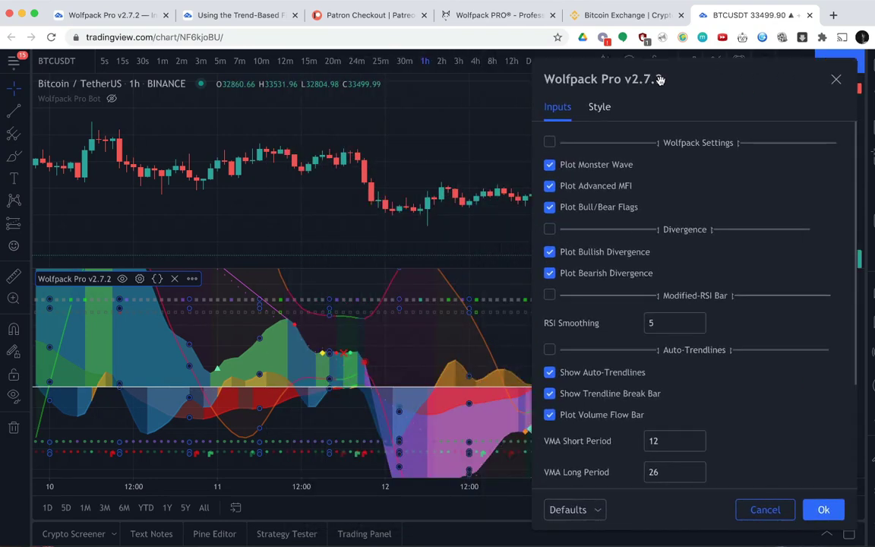
pyautogui.click(551, 166)
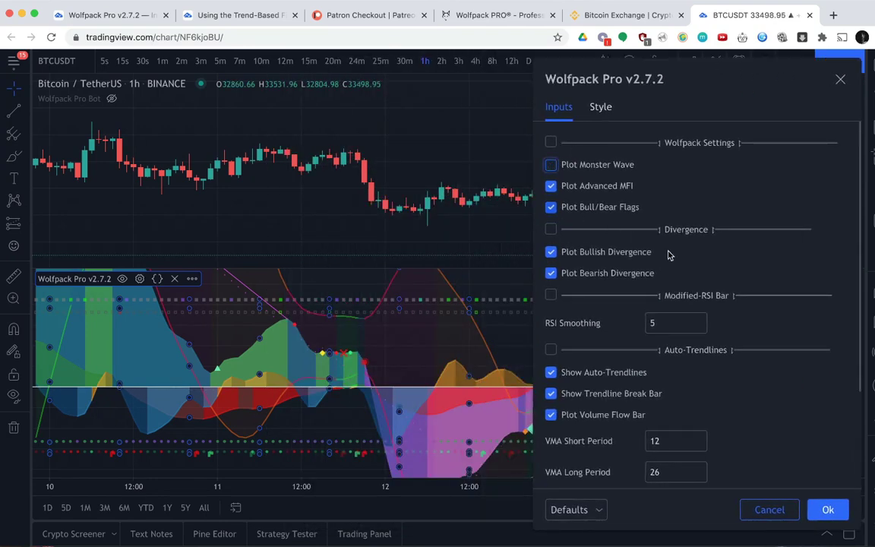
pyautogui.click(827, 510)
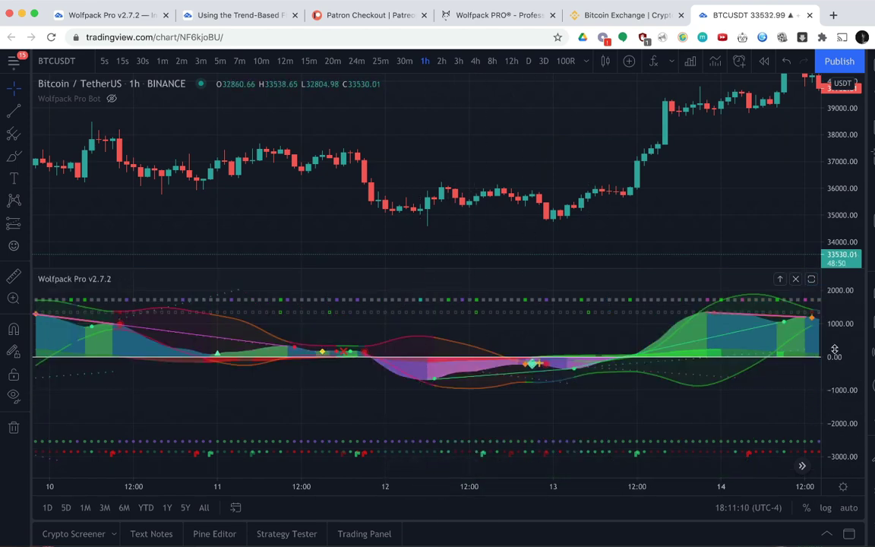
# Stretch the indicator pane's scale toward ±1000 and shift the chart to later candles.
pyautogui.moveTo(845, 290); pyautogui.dragTo(845, 273)
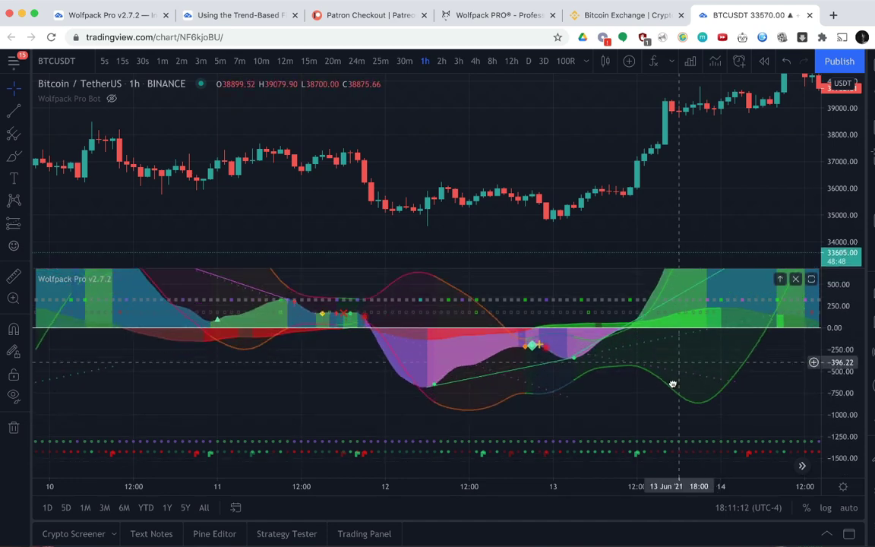
pyautogui.moveTo(671, 383); pyautogui.dragTo(652, 419)
pyautogui.moveTo(836, 335); pyautogui.dragTo(836, 322)
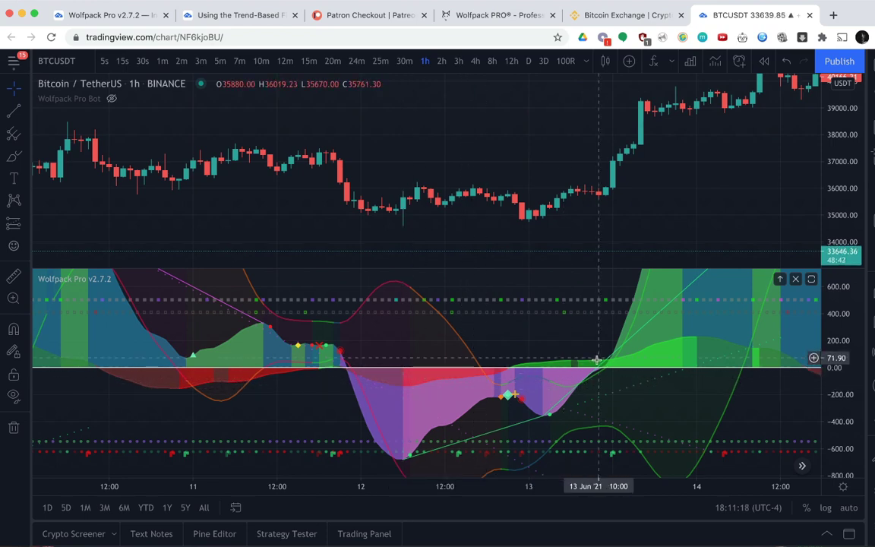
pyautogui.hscroll(3, 584, 216)
pyautogui.hscroll(4, 585, 217)
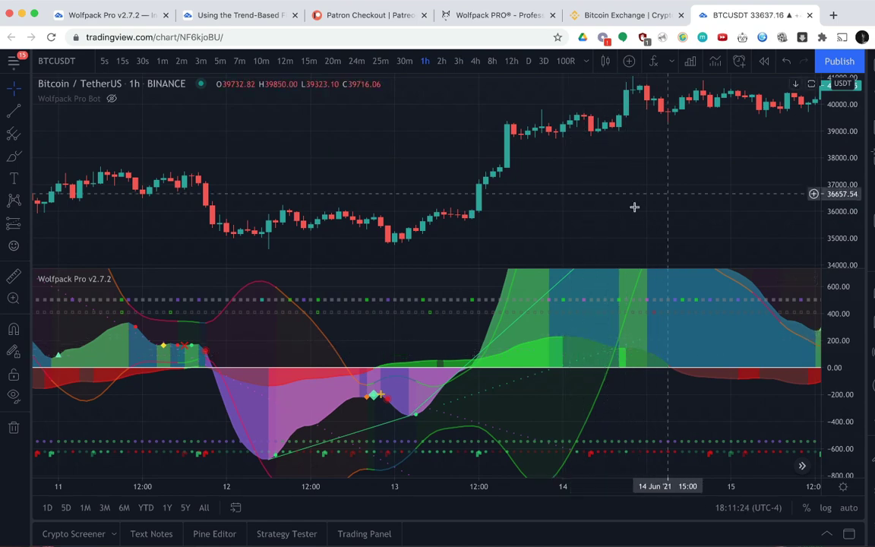
# Scroll the chart on through 15 June, then reopen and confirm the Wolfpack Pro settings.
pyautogui.rightClick(570, 240)
pyautogui.click(566, 219)
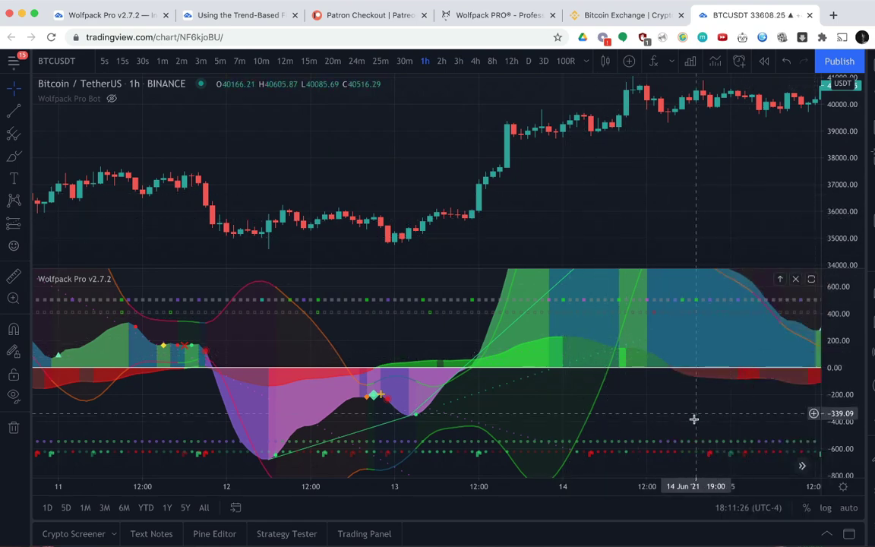
pyautogui.hscroll(2, 693, 416)
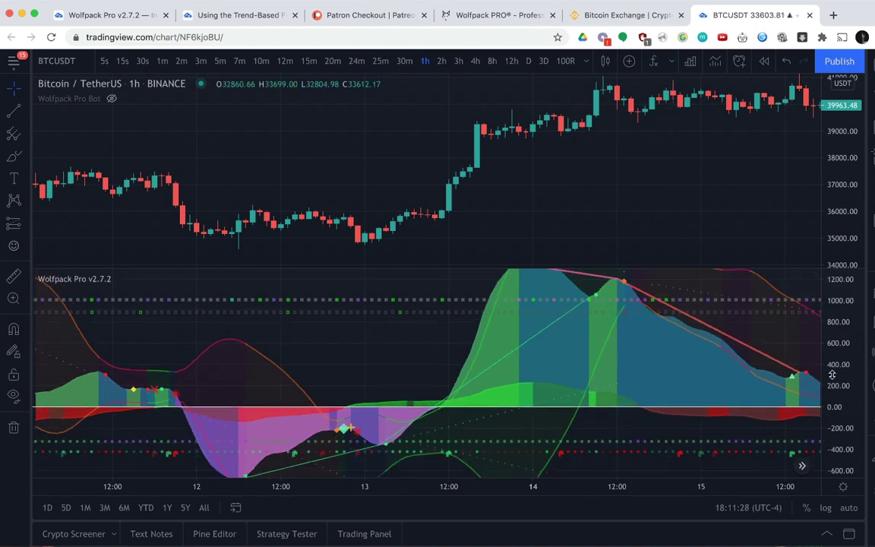
pyautogui.hscroll(1, 752, 377)
pyautogui.hscroll(1, 753, 377)
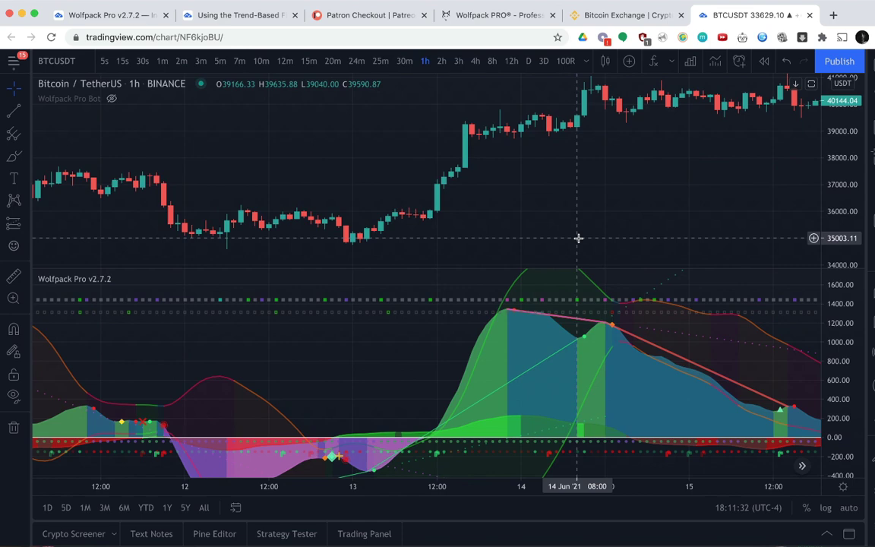
pyautogui.click(139, 279)
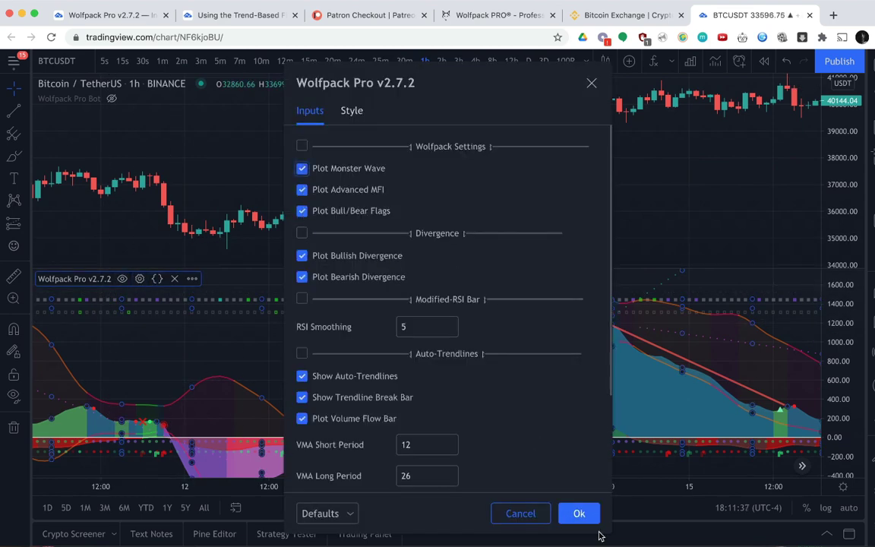
pyautogui.click(579, 514)
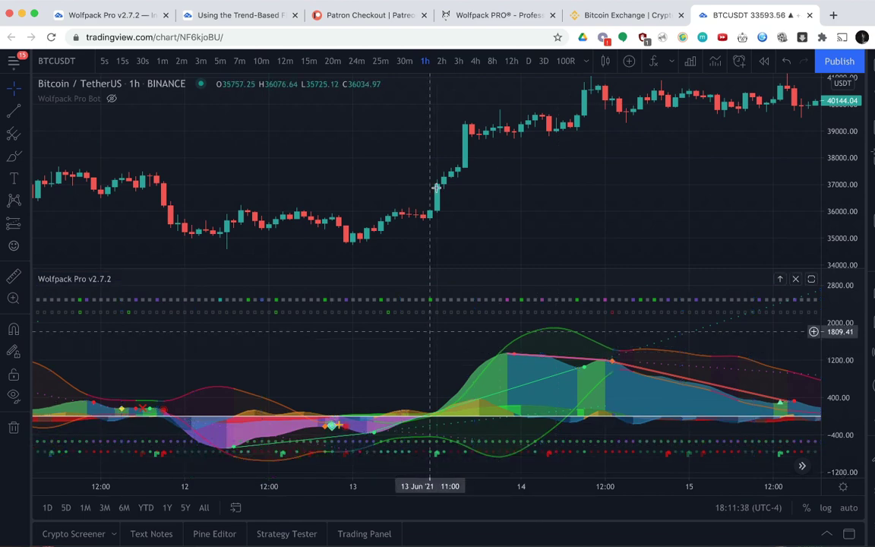
# Check the reference sheets, then compress the Wolfpack Pro pane to about −2000 to 4000.
pyautogui.press('super+Tab')
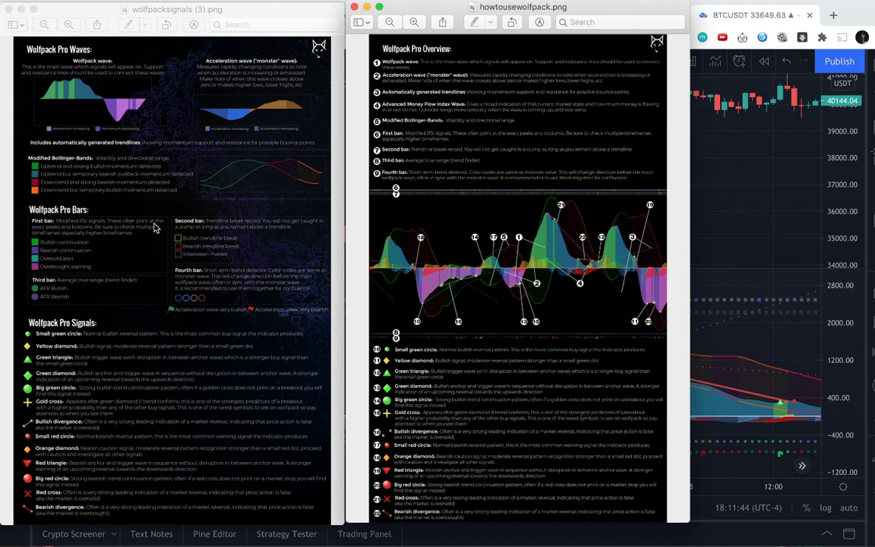
pyautogui.click(748, 245)
pyautogui.moveTo(851, 376); pyautogui.dragTo(851, 396)
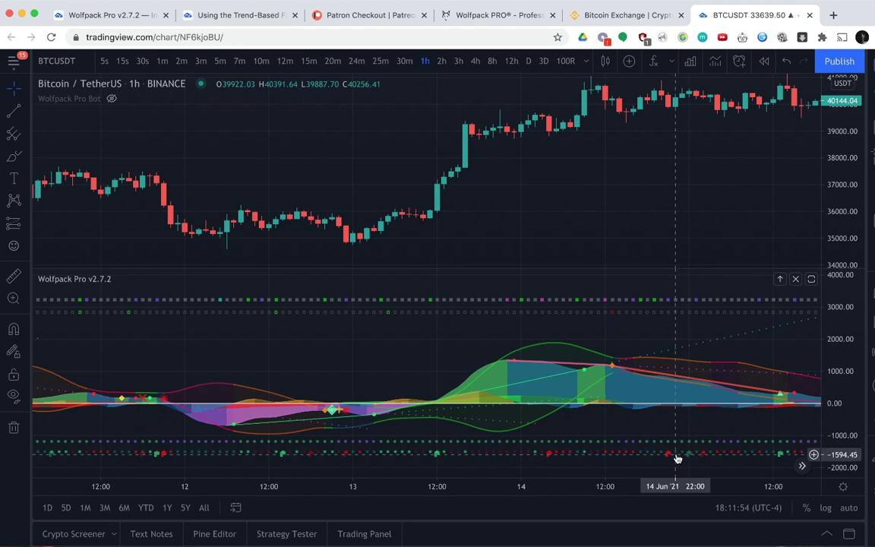
pyautogui.moveTo(511, 458)
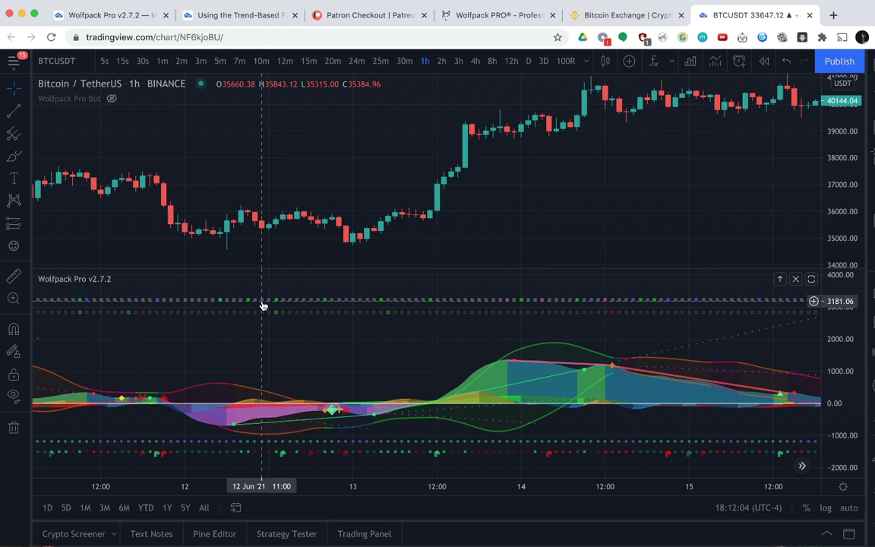
# Reset the Wolfpack Pro scale to about −1600 to 1600 and zoom out to 9–16 June.
pyautogui.scroll(-1, 262, 306)
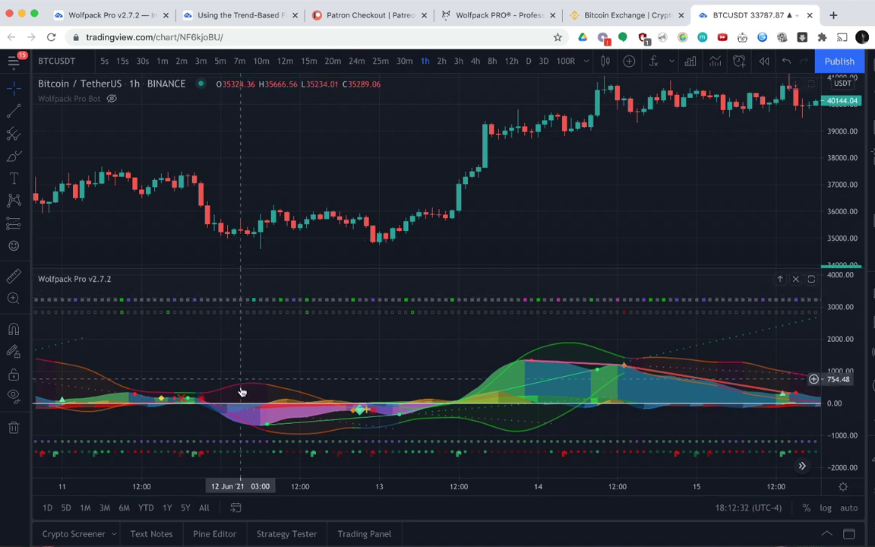
pyautogui.doubleClick(834, 398)
pyautogui.moveTo(400, 353); pyautogui.dragTo(452, 319)
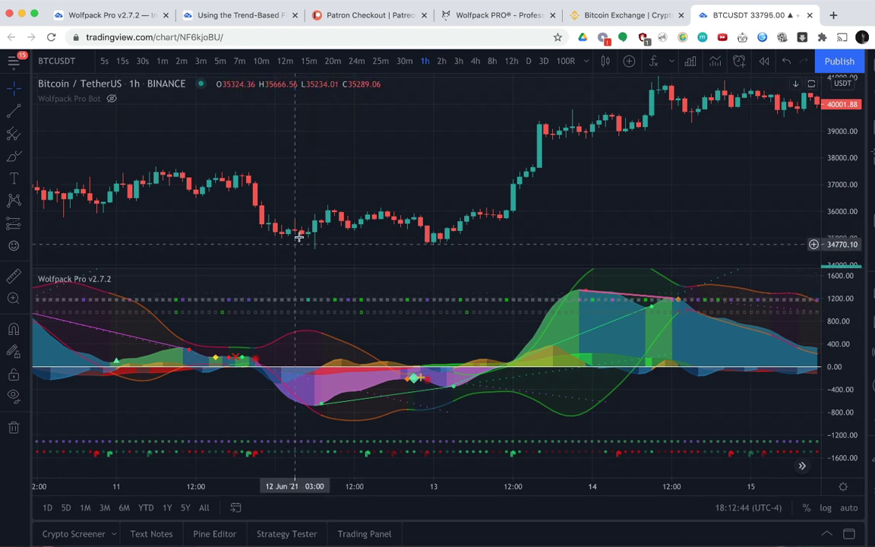
pyautogui.scroll(-3, 298, 237)
pyautogui.scroll(-4, 329, 236)
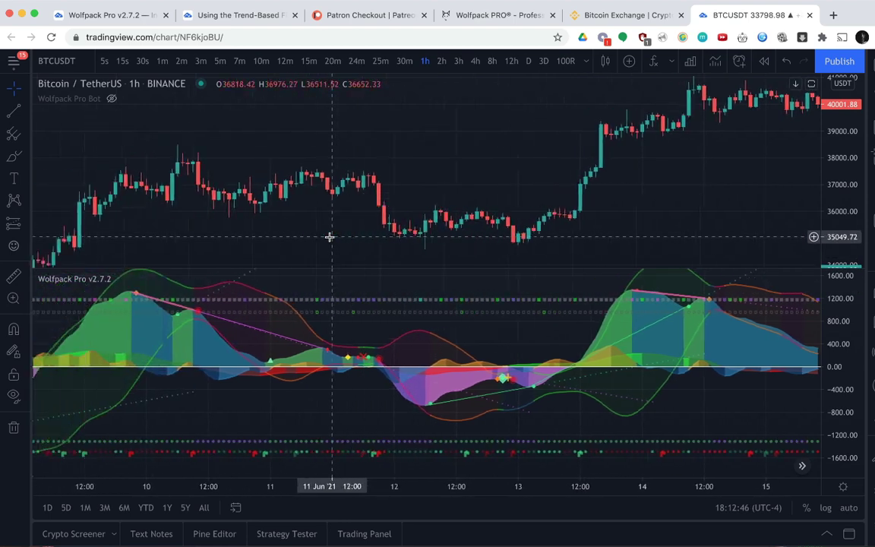
pyautogui.hscroll(-3, 329, 195)
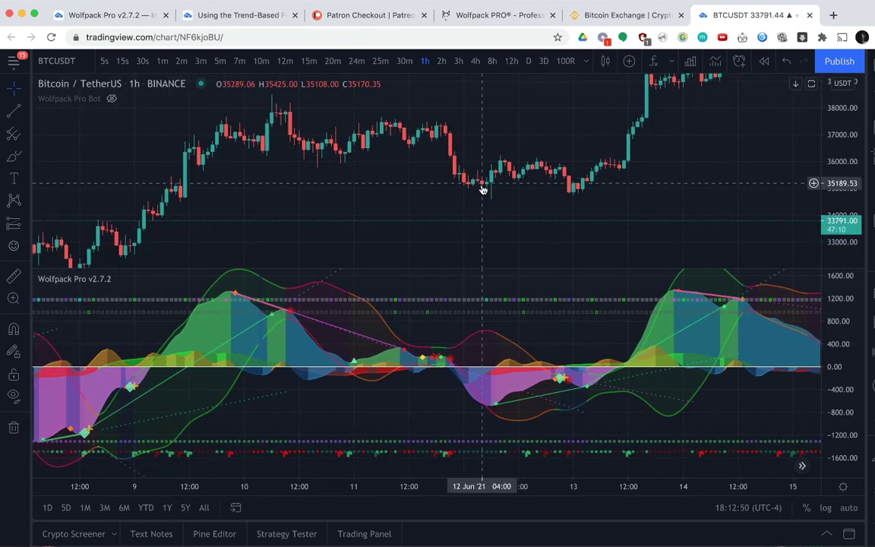
pyautogui.hscroll(4, 416, 199)
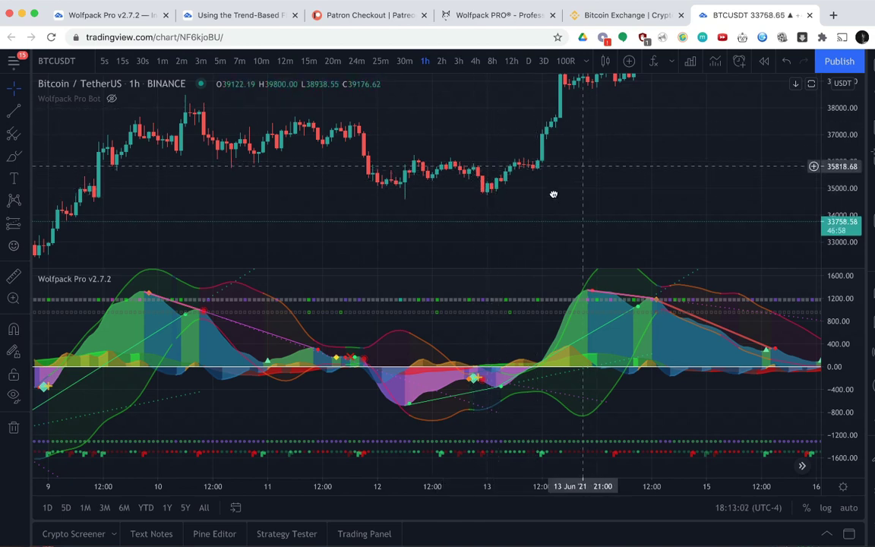
# Pan forward a day, lower the indicator plots, and zoom in around 13–14 June.
pyautogui.moveTo(553, 194); pyautogui.dragTo(459, 297)
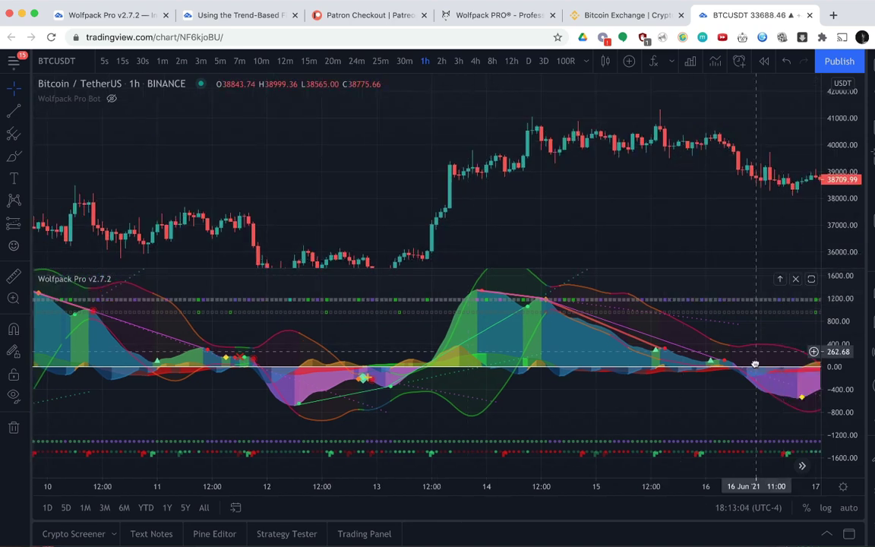
pyautogui.moveTo(755, 365); pyautogui.dragTo(756, 401)
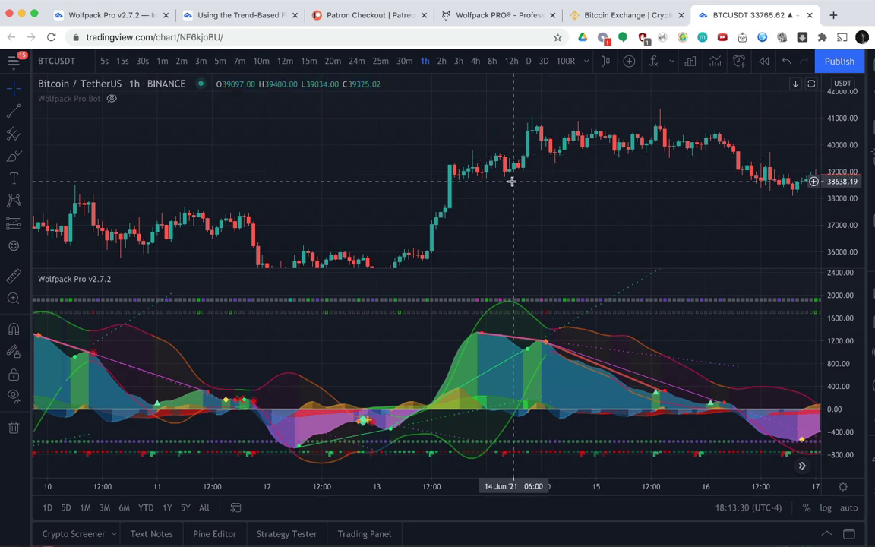
pyautogui.scroll(-1, 511, 181)
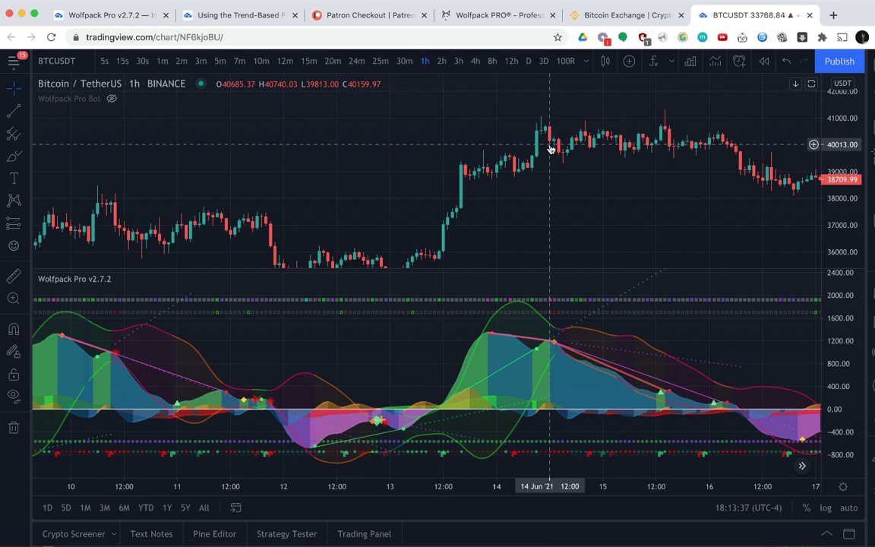
pyautogui.scroll(5, 578, 117)
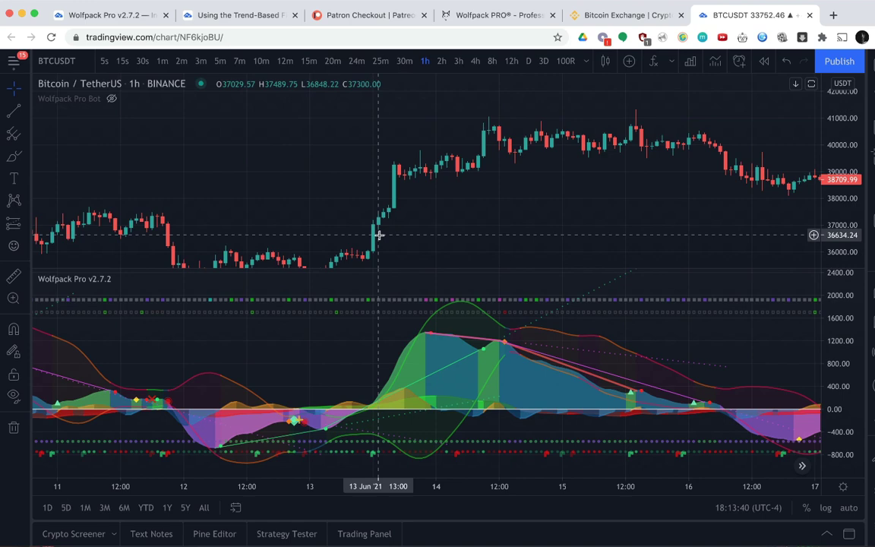
# Scroll the chart to later bars, then bring up wolfpacksignals (3).png and howtousewolfpack.png.
pyautogui.press('super+Tab')
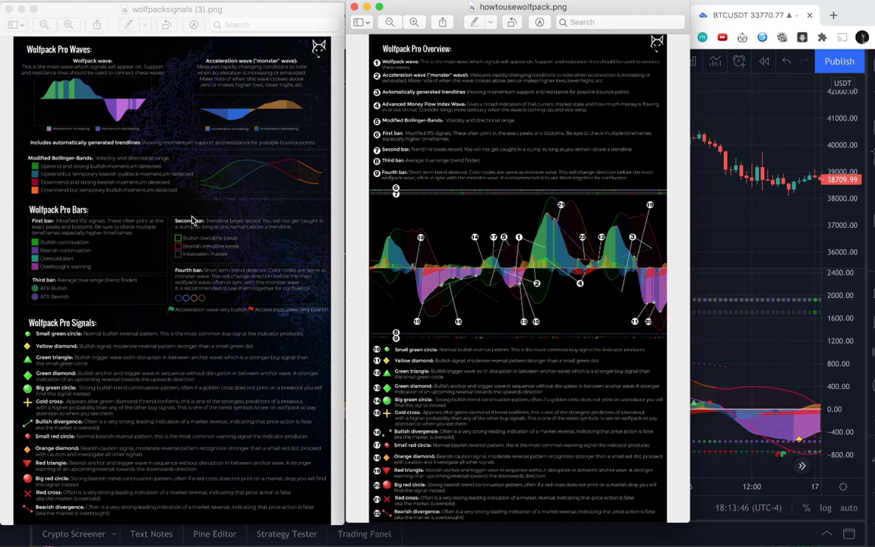
pyautogui.press('super+Tab')
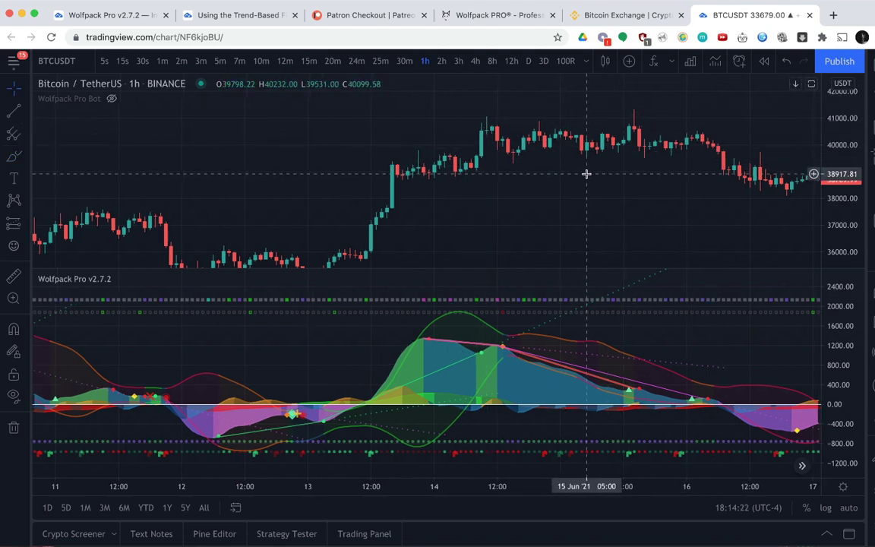
pyautogui.hscroll(2, 586, 174)
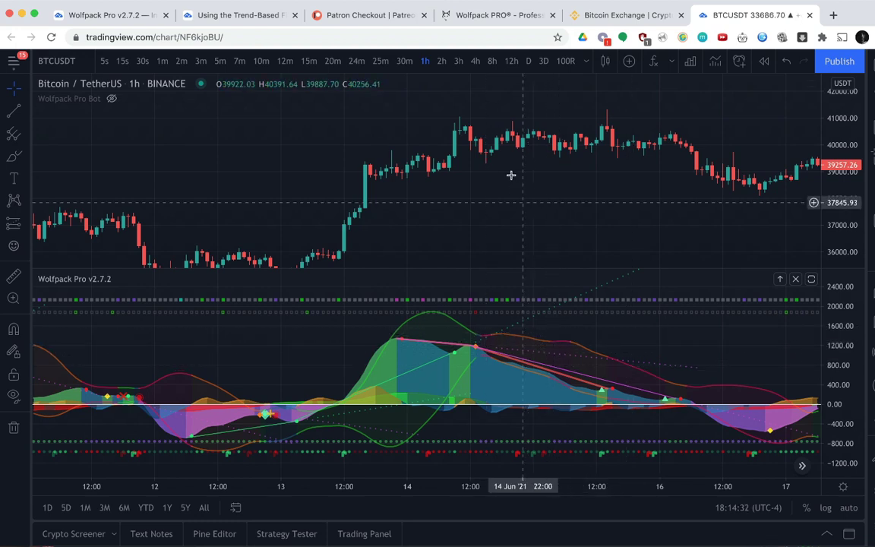
pyautogui.hscroll(3, 512, 175)
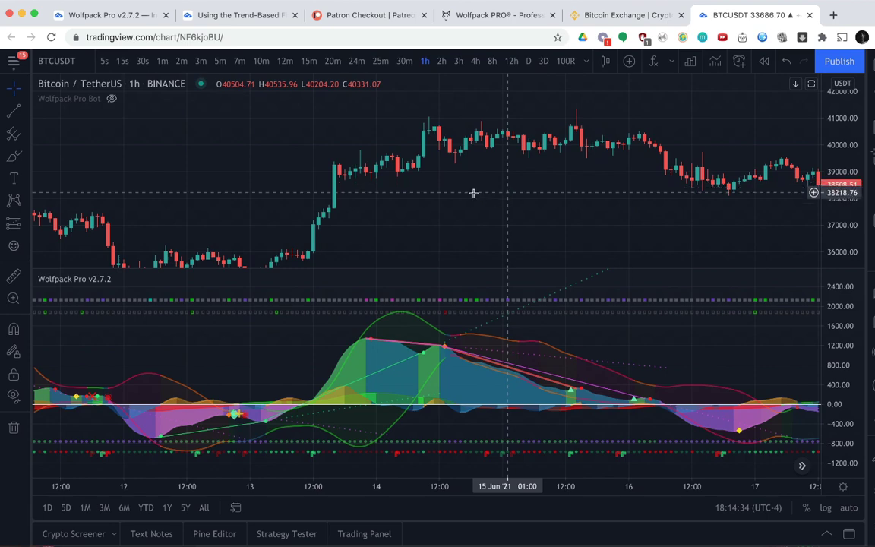
pyautogui.hscroll(3, 472, 194)
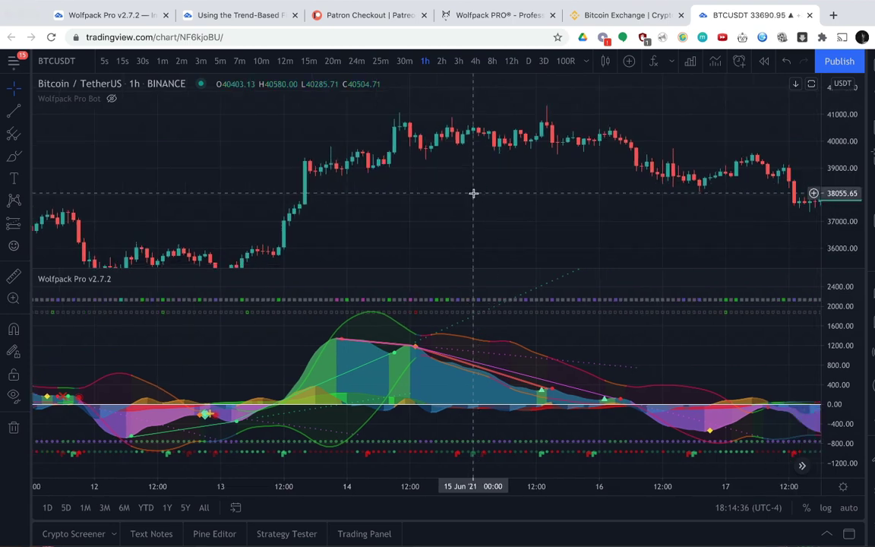
pyautogui.press('super+Tab')
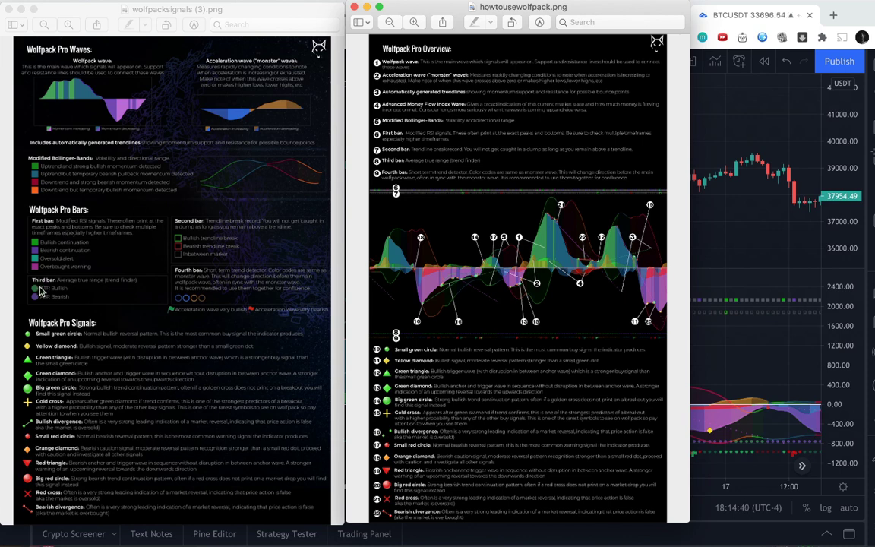
# Move the chart through the 16–19 June decline to 20 June, zoom out, and show the guides.
pyautogui.press('super+Tab')
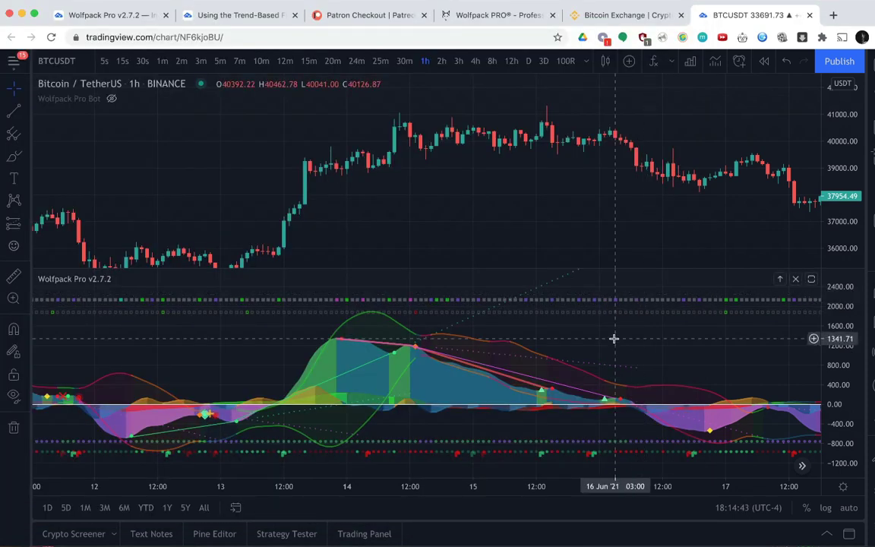
pyautogui.hscroll(1, 661, 347)
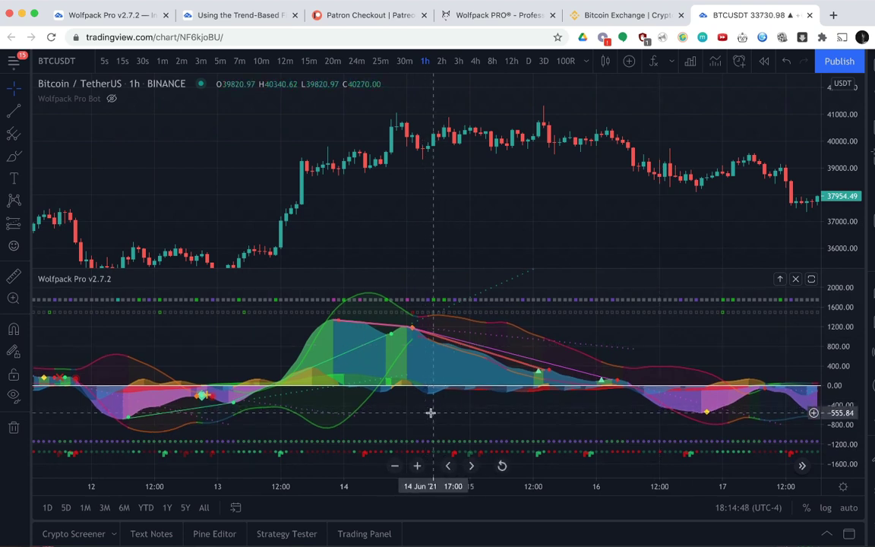
pyautogui.hscroll(10, 479, 371)
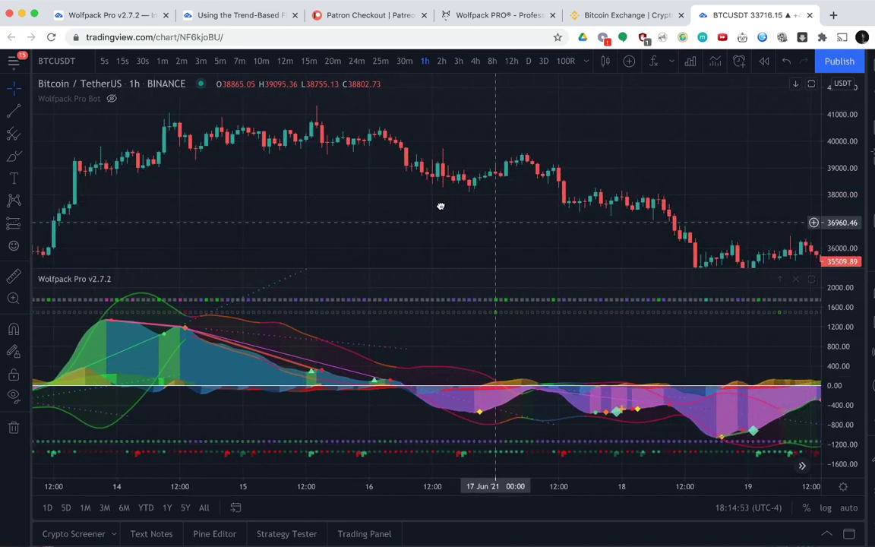
pyautogui.hscroll(2, 440, 206)
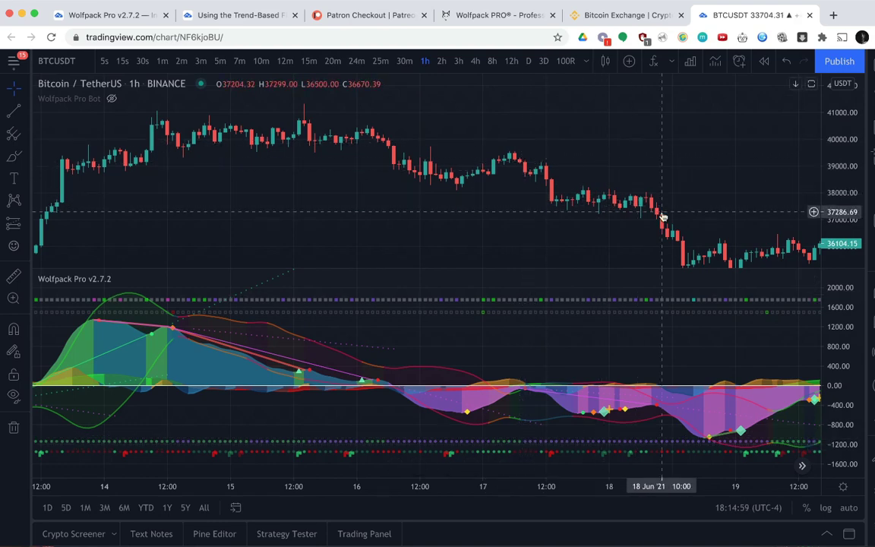
pyautogui.hscroll(2, 662, 217)
pyautogui.hscroll(3, 663, 216)
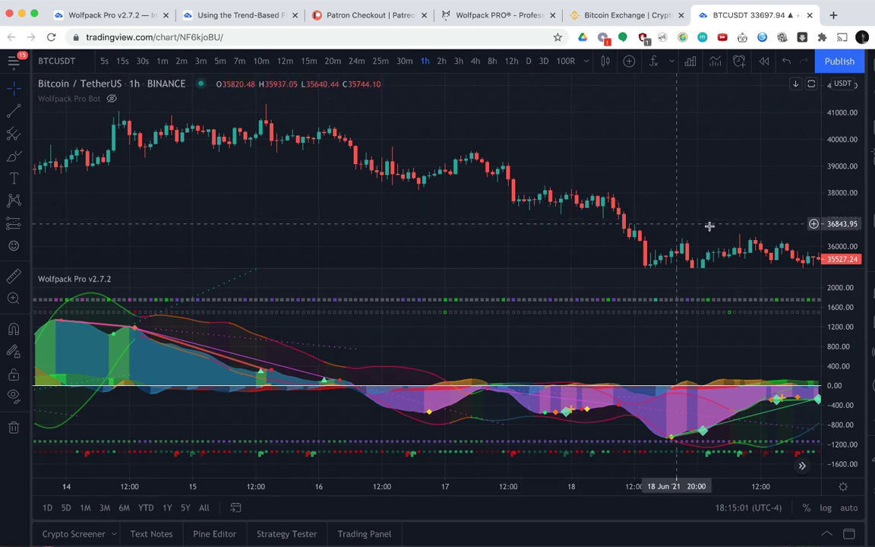
pyautogui.moveTo(717, 211); pyautogui.dragTo(695, 177)
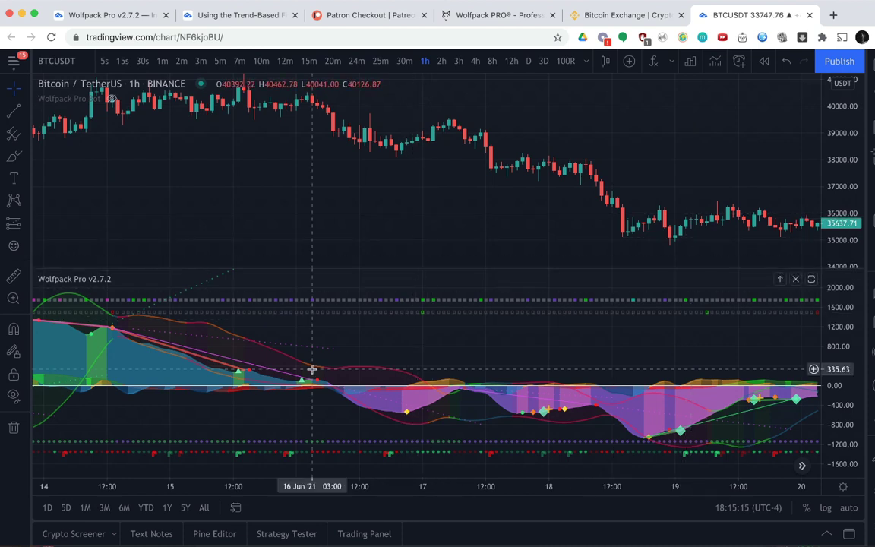
pyautogui.scroll(-1, 311, 369)
pyautogui.scroll(-1, 312, 369)
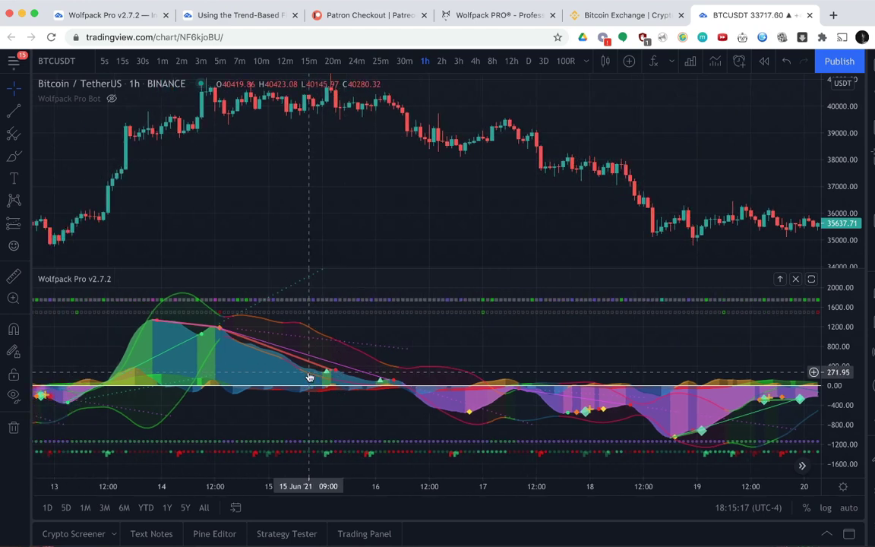
pyautogui.press('super+Tab')
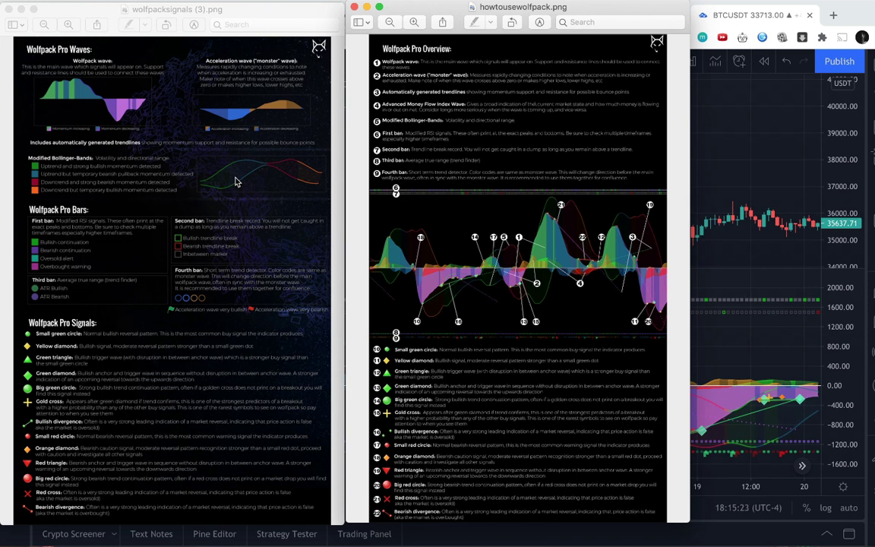
# Put the guide images away and scroll the chart back to 12–18 June.
pyautogui.press('super+Tab')
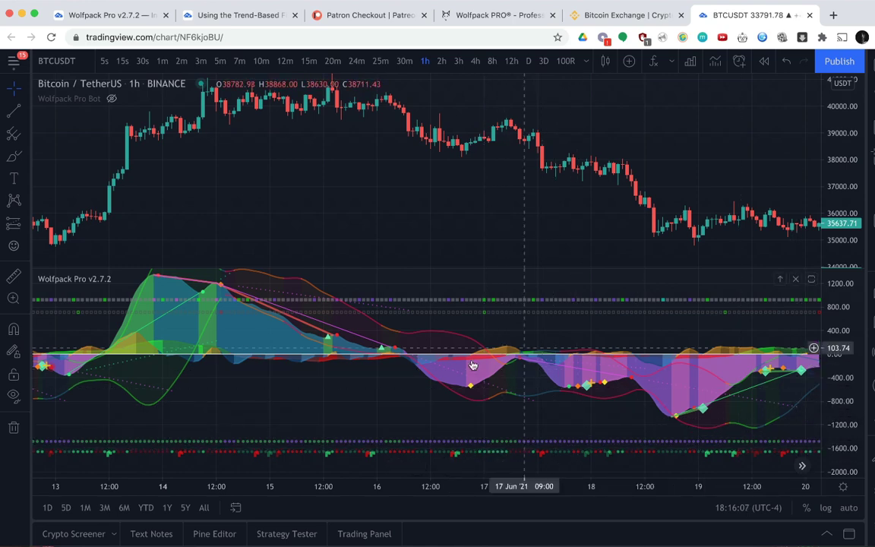
pyautogui.hscroll(-5, 486, 394)
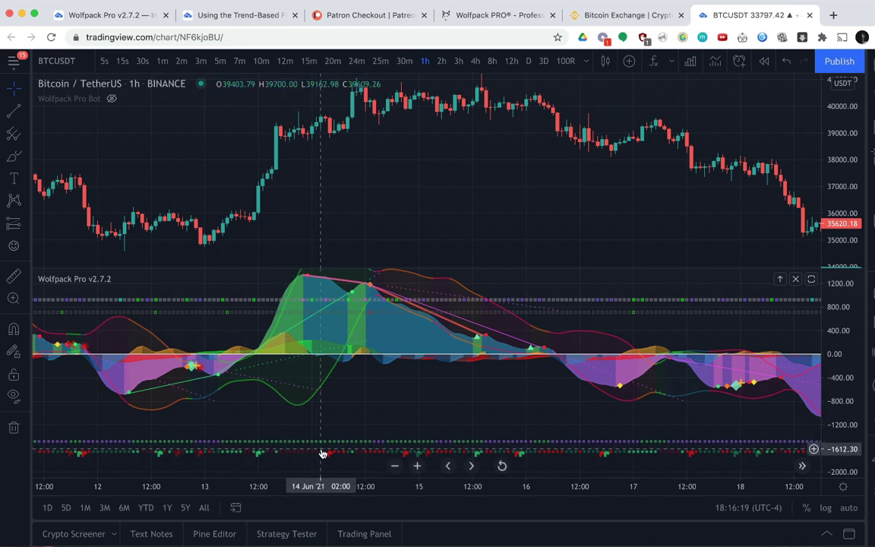
# Stretch and shift the oscillator, then squeeze its scale to about −1200 to 2000.
pyautogui.moveTo(847, 393); pyautogui.dragTo(843, 334)
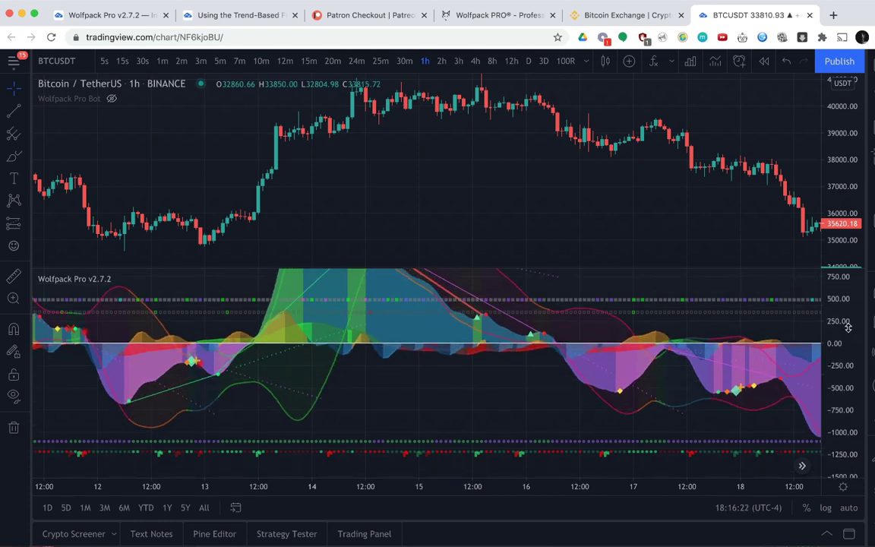
pyautogui.moveTo(390, 397); pyautogui.dragTo(377, 469)
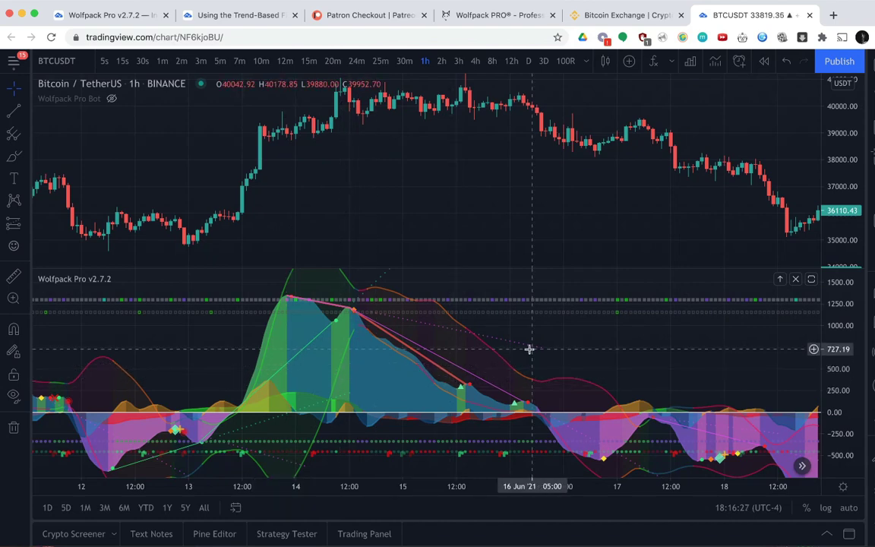
pyautogui.scroll(-2, 529, 350)
pyautogui.moveTo(863, 347); pyautogui.dragTo(841, 392)
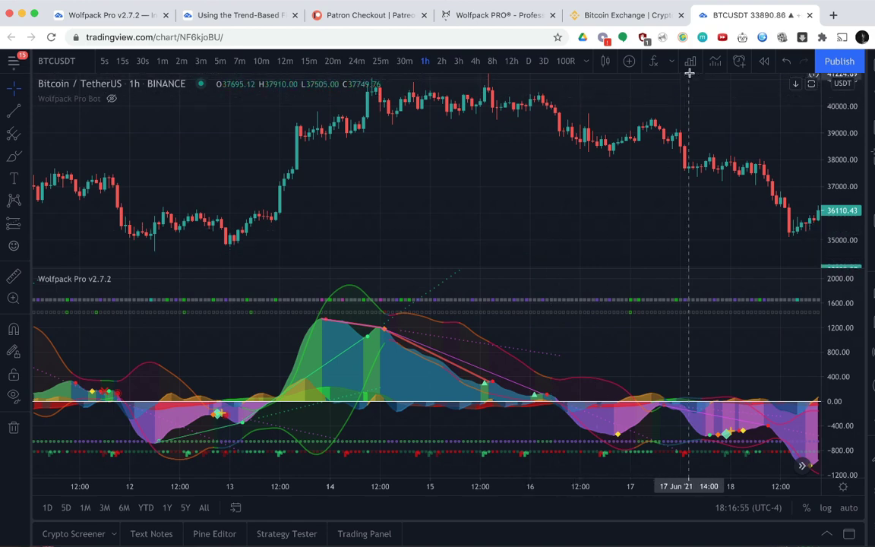
pyautogui.moveTo(767, 267)
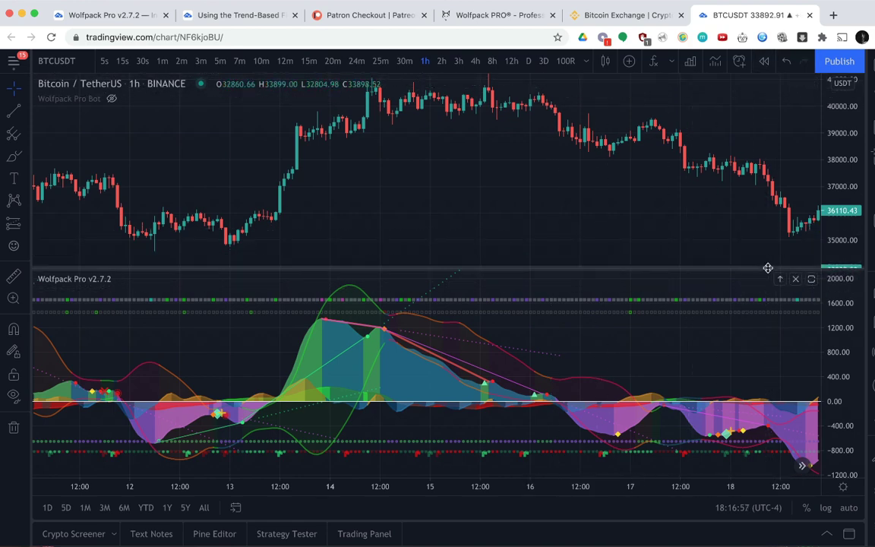
# Maximize the Wolfpack Pro pane, compress it to about −1600 to 2400, then restore the price chart.
pyautogui.click(812, 279)
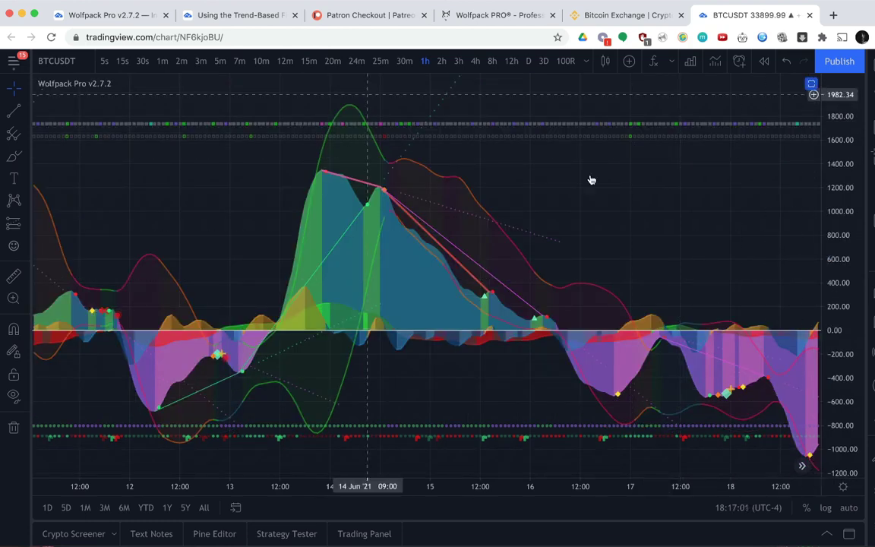
pyautogui.moveTo(835, 180); pyautogui.dragTo(832, 235)
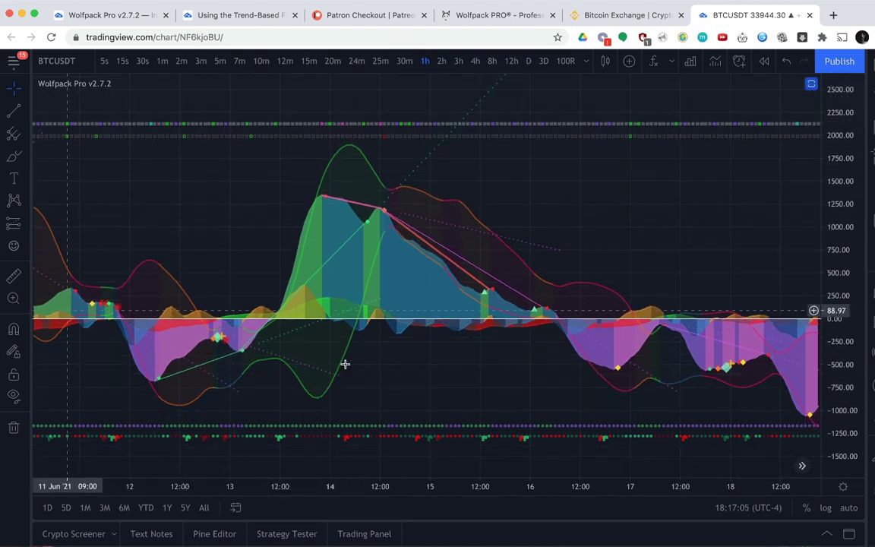
pyautogui.hscroll(5, 341, 257)
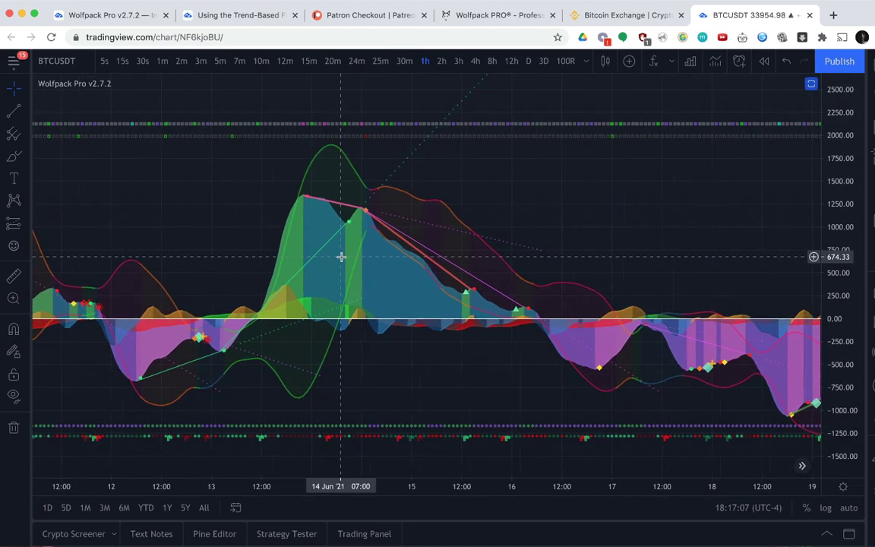
pyautogui.hscroll(3, 341, 257)
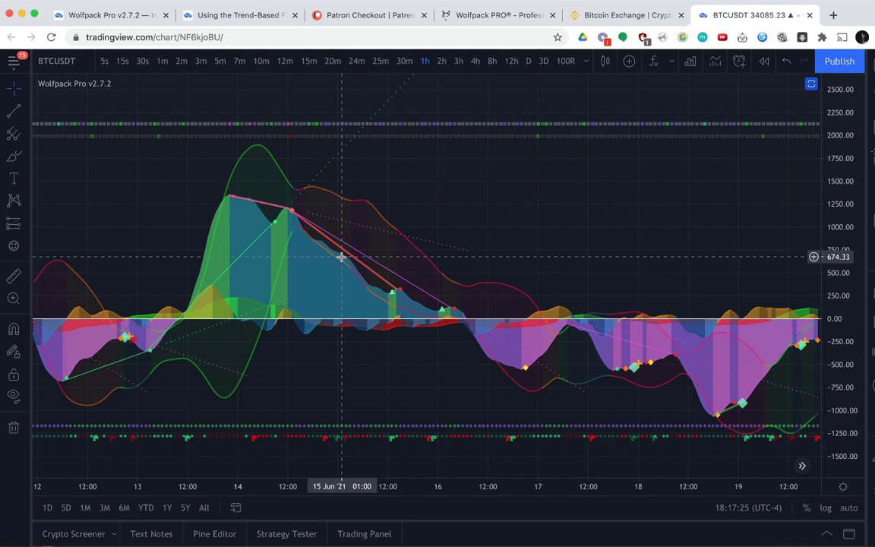
pyautogui.click(811, 86)
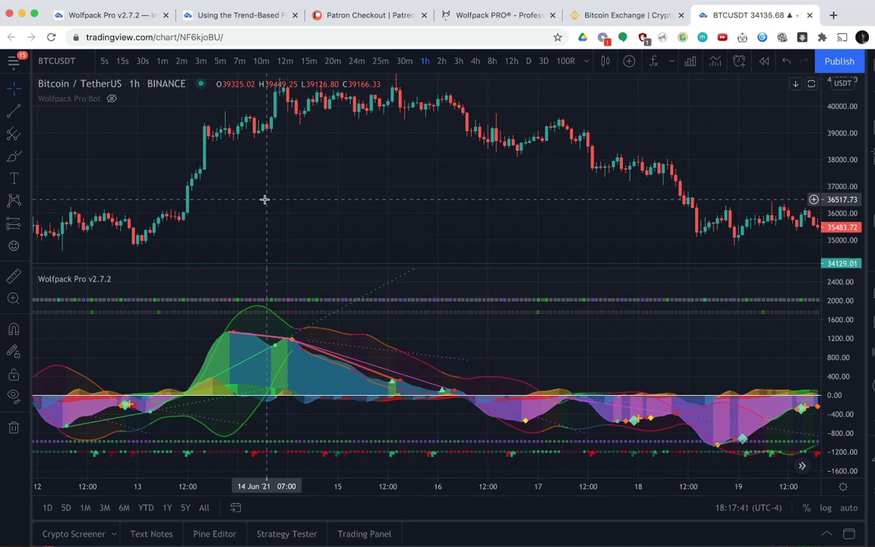
# Bring Preview's Wolfpack guide images, wolfpacksignals (3).png and howtousewolfpack.png, in front of the chart.
pyautogui.press('super+Tab')
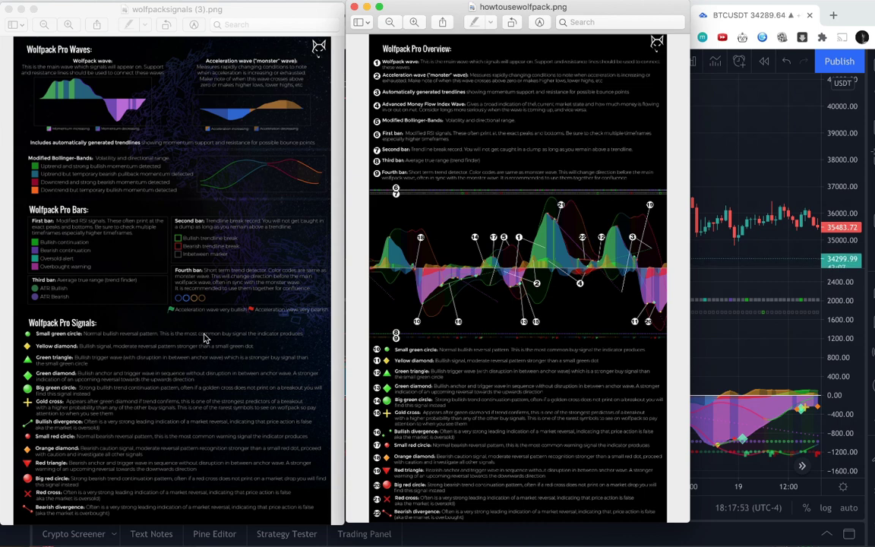
pyautogui.click(757, 146)
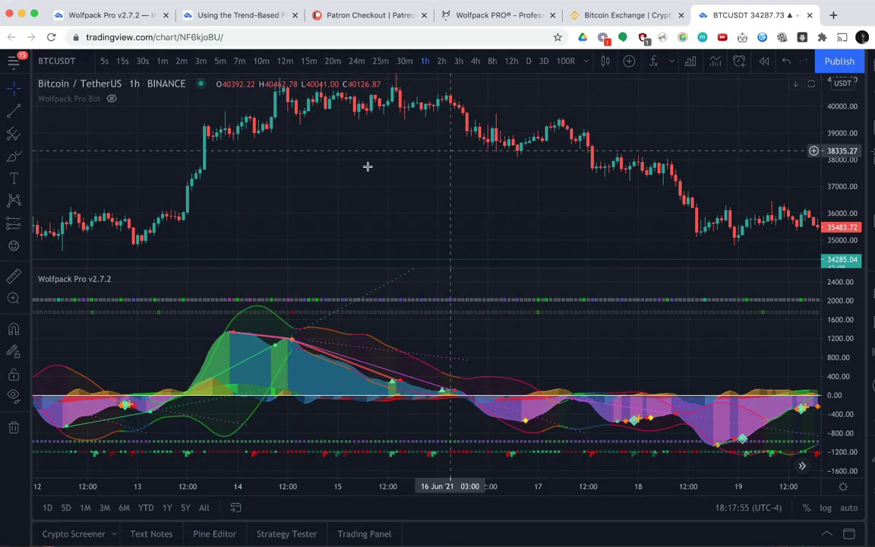